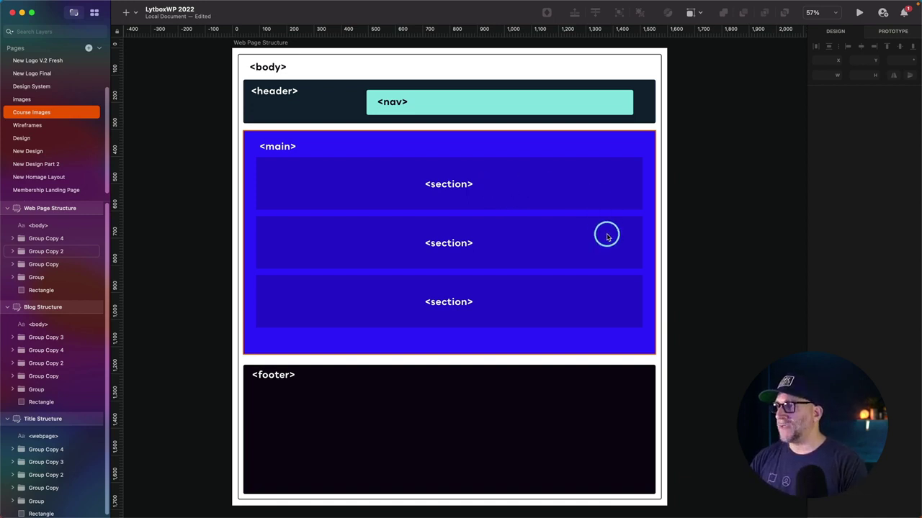
Review the Web Page Structure and Blog Structure artboards and move on past the blog layout
scroll(607, 234, right, 5)
scroll(607, 234, right, 8)
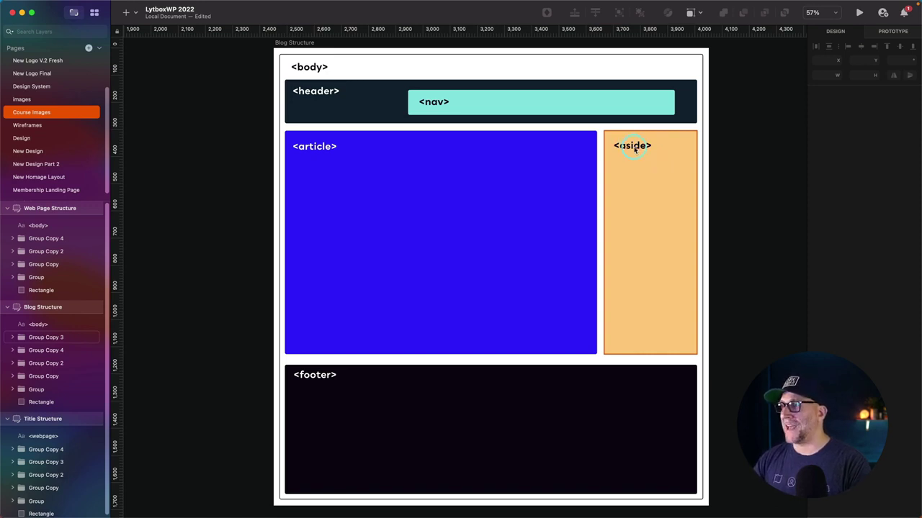
scroll(696, 412, right, 2)
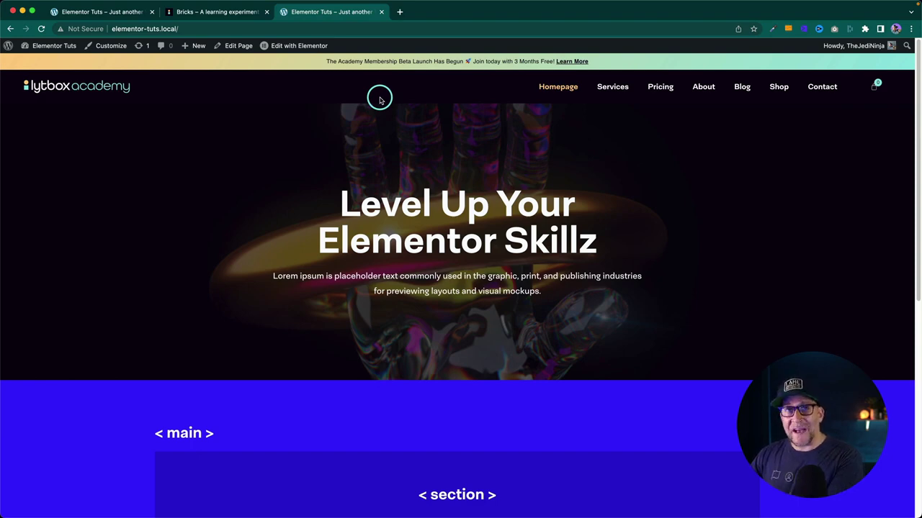
Open the Dark Header template for editing in Elementor and choose header as the header section's HTML tag
mouse_move(275, 49)
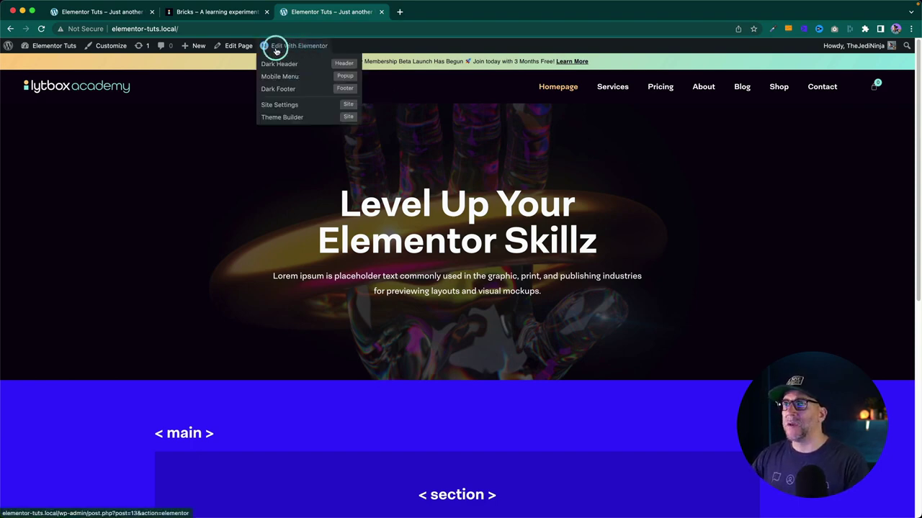
click(280, 64)
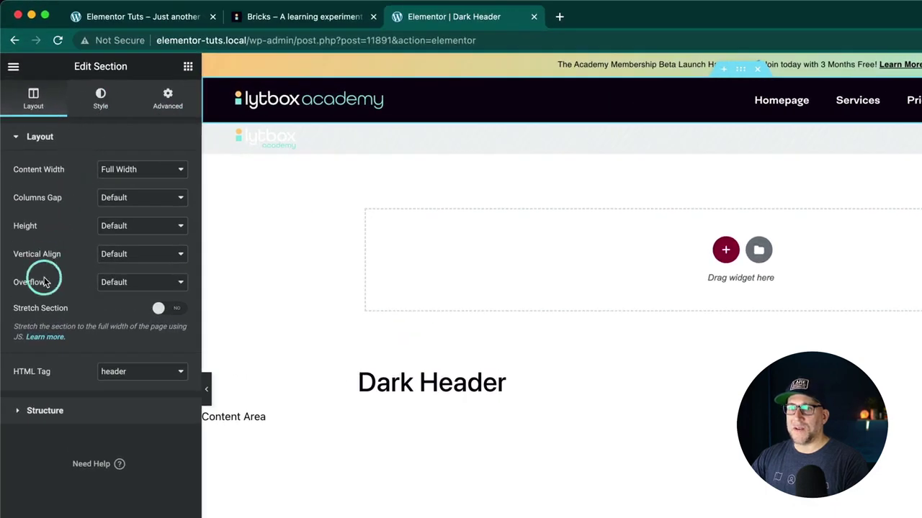
drag(14, 371, 123, 378)
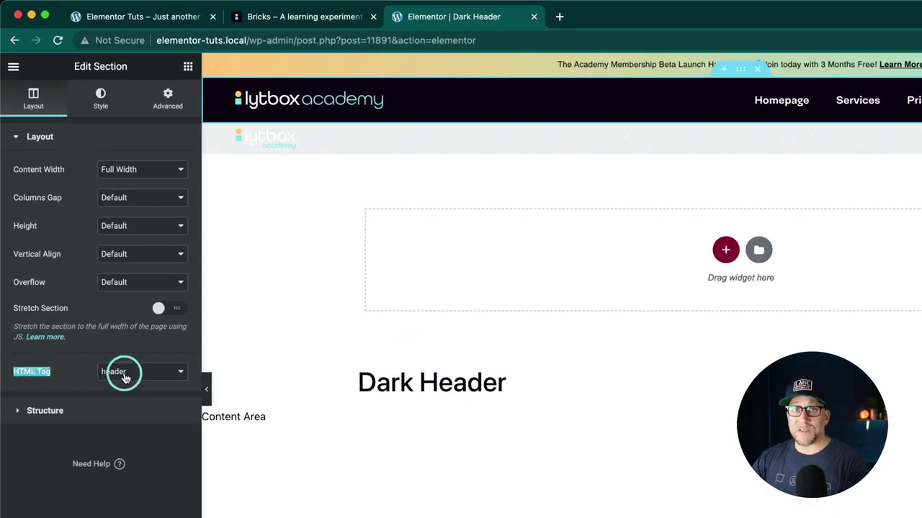
click(124, 378)
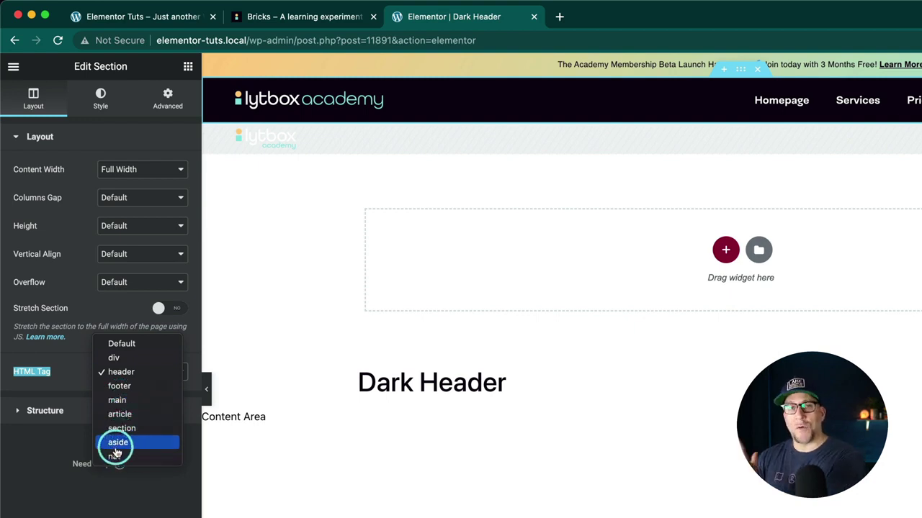
click(123, 372)
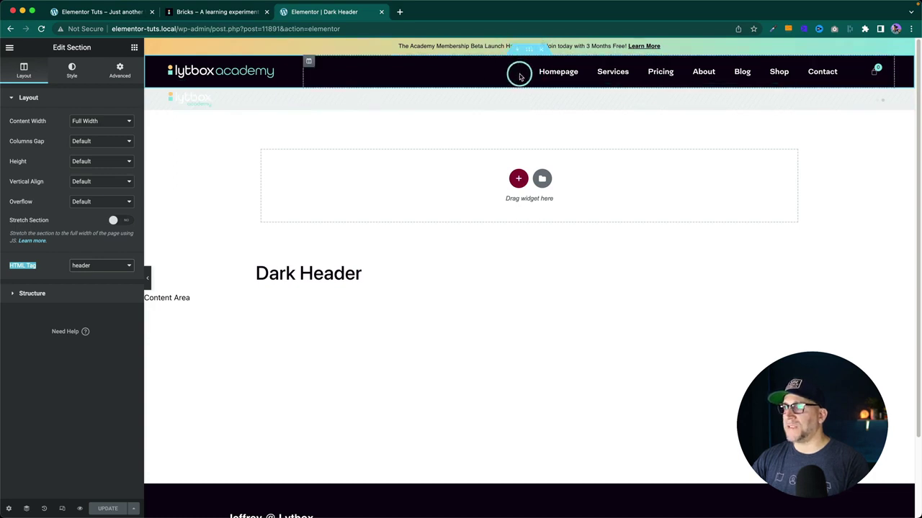
Open the settings of the header's Nav Menu widget and preview the Dark Header template in the browser
click(851, 67)
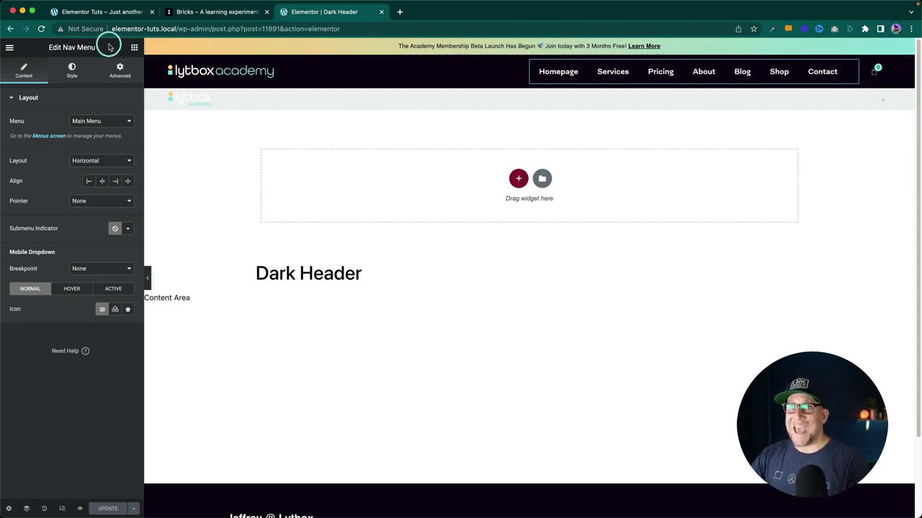
drag(88, 48, 49, 47)
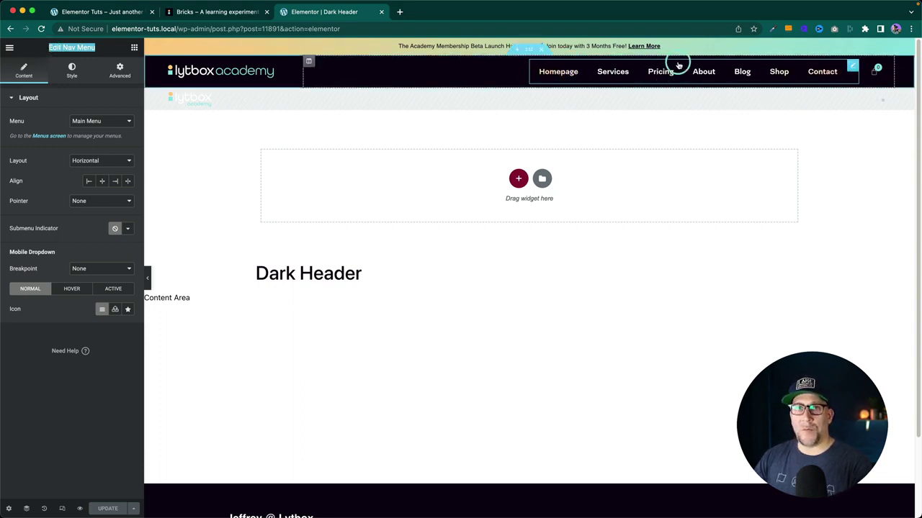
click(80, 507)
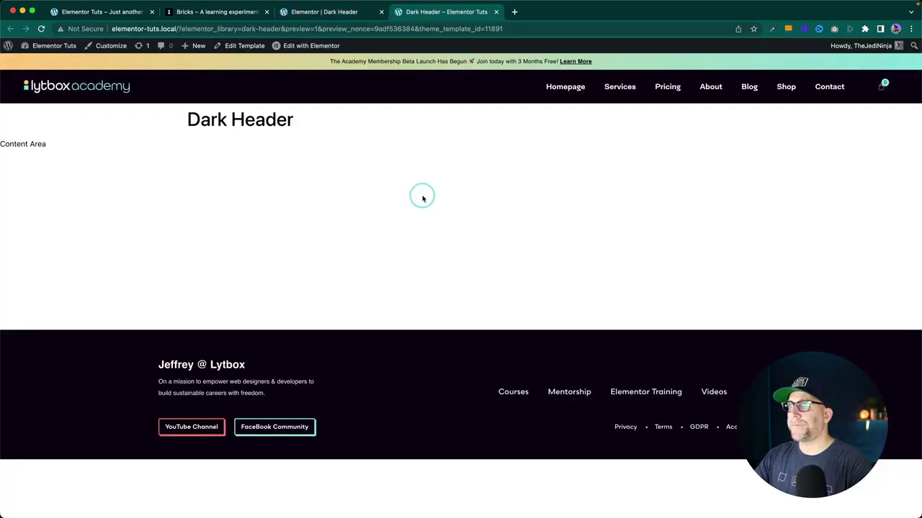
Inspect the previewed header in DevTools and examine its header element in the page markup
right_click(461, 80)
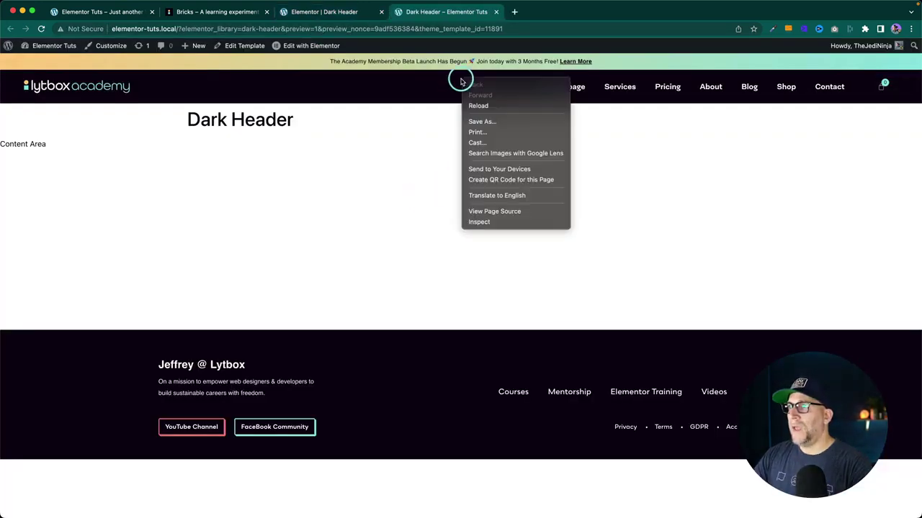
click(479, 221)
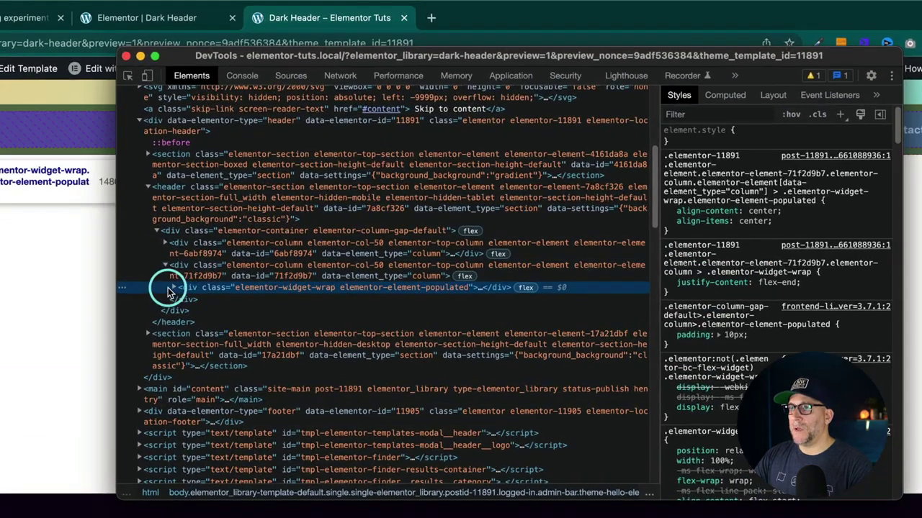
click(166, 196)
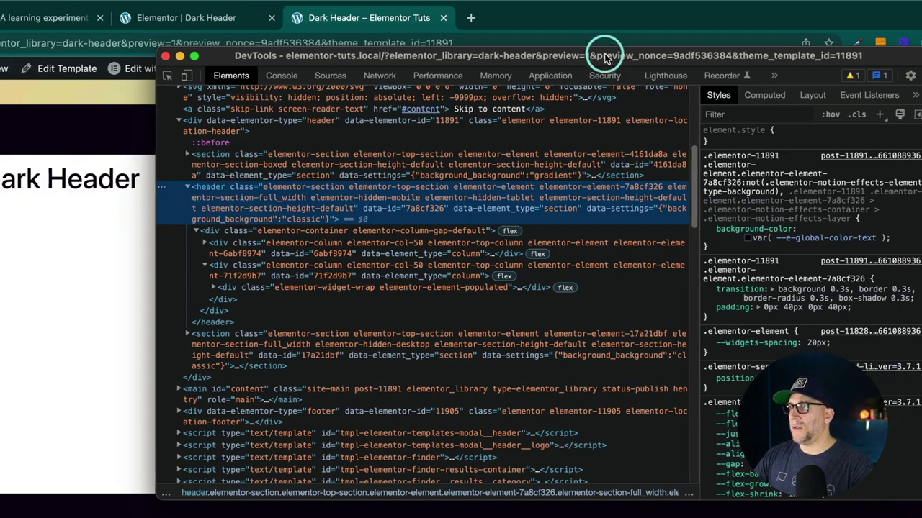
drag(469, 56, 154, 50)
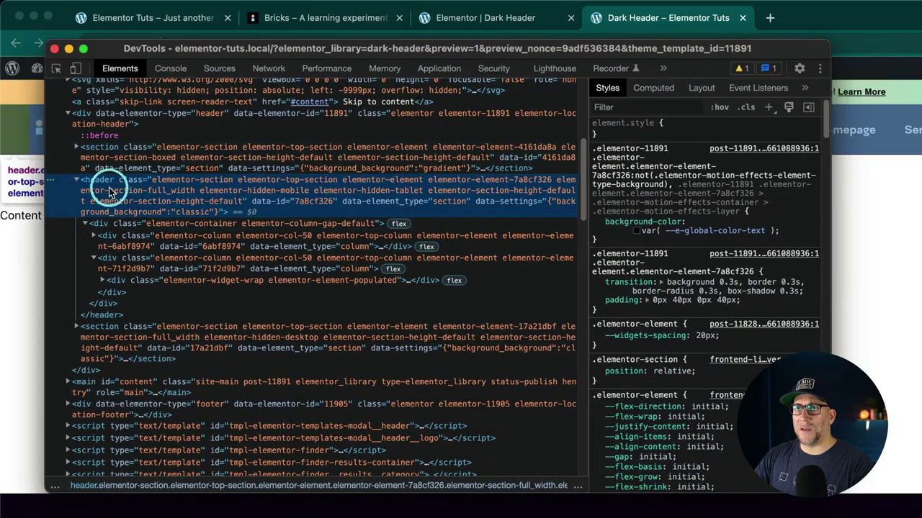
Inspect the Homepage menu link and examine the nav element that encloses the menu in the markup
key(super+alt+i)
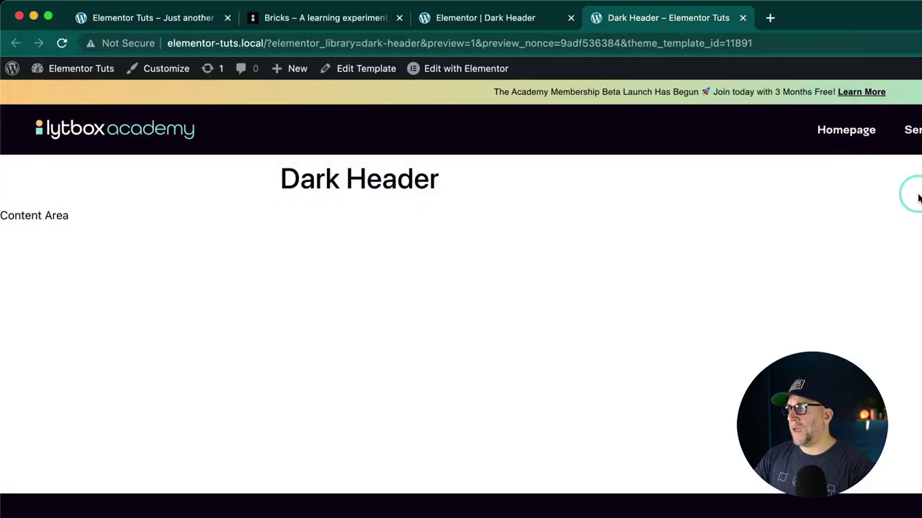
right_click(839, 134)
click(879, 310)
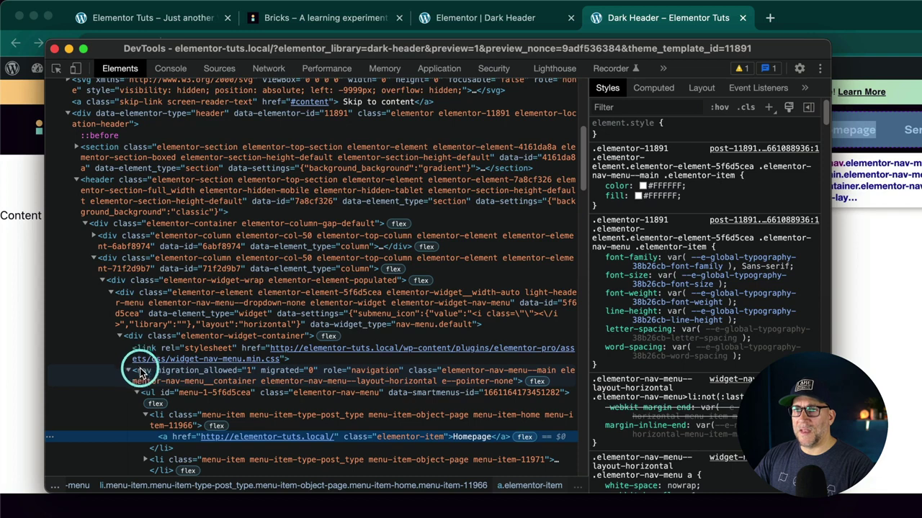
click(141, 371)
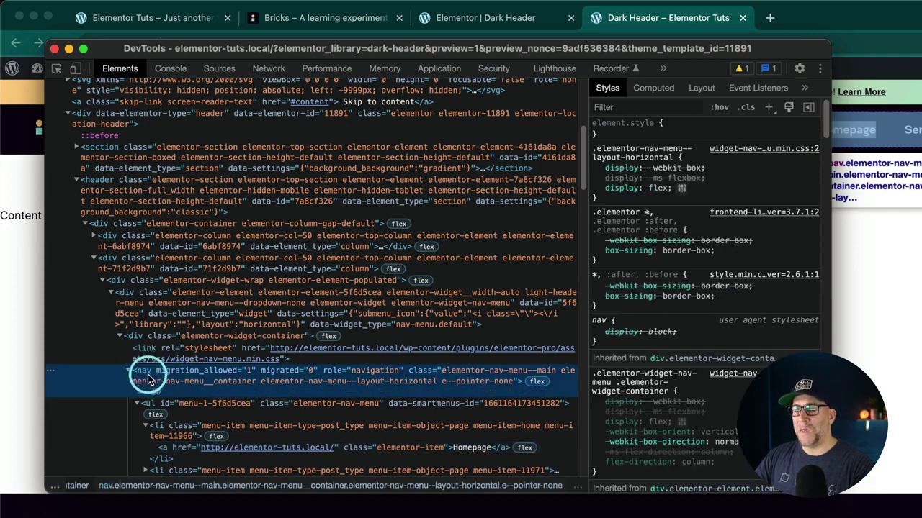
scroll(148, 370, down, 5)
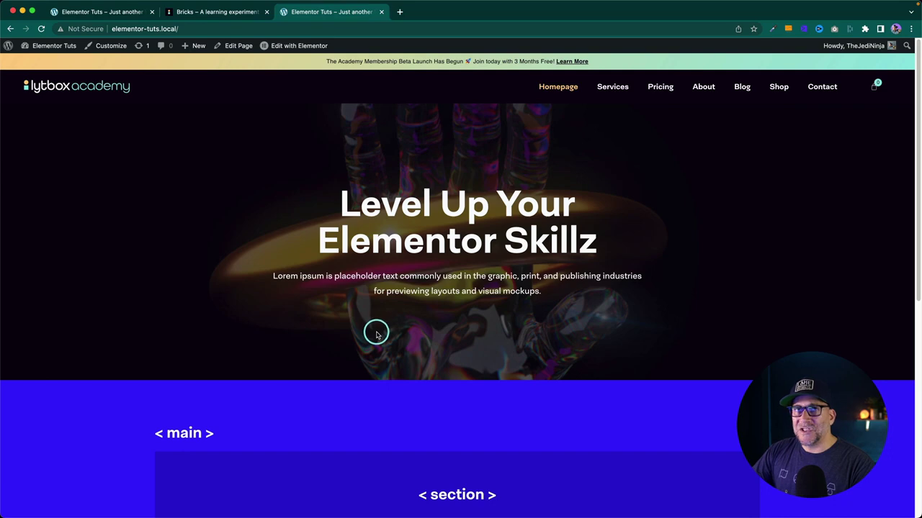
Open the Dark Footer template in Elementor and choose footer as the footer section's HTML tag
scroll(375, 333, down, 10)
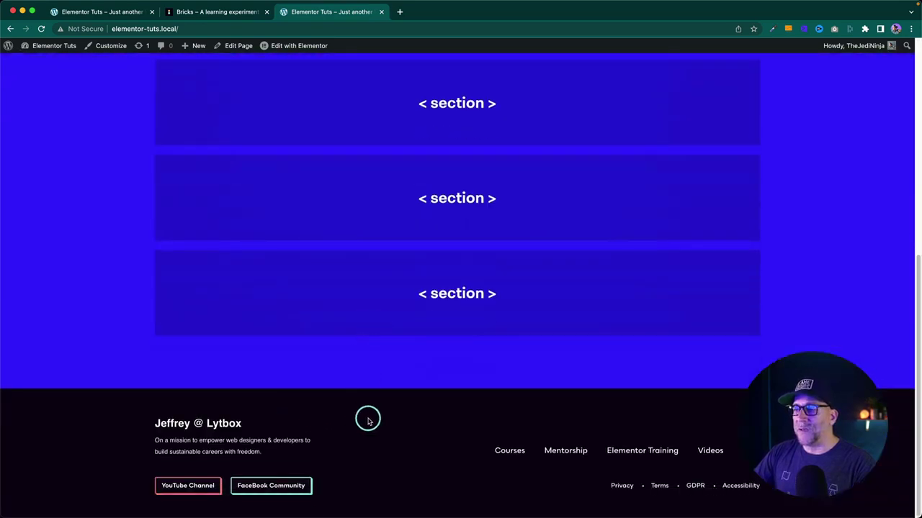
mouse_move(291, 43)
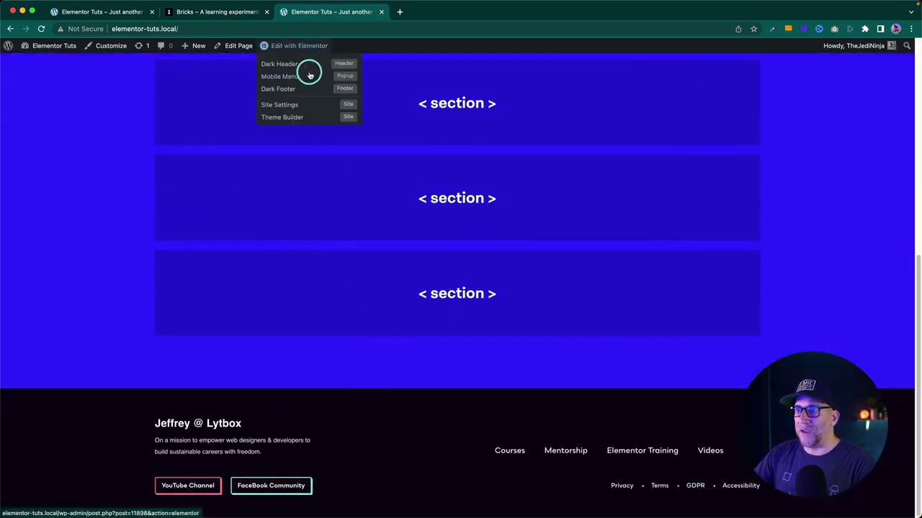
click(286, 88)
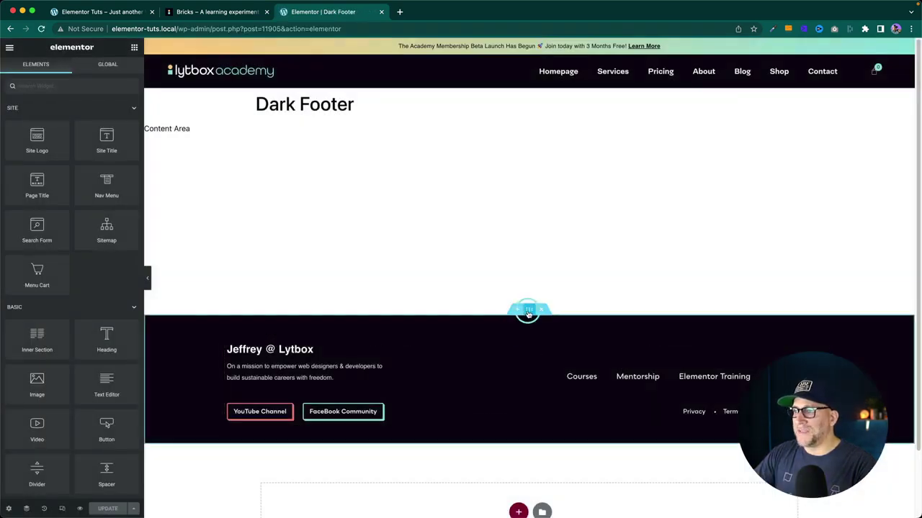
click(528, 311)
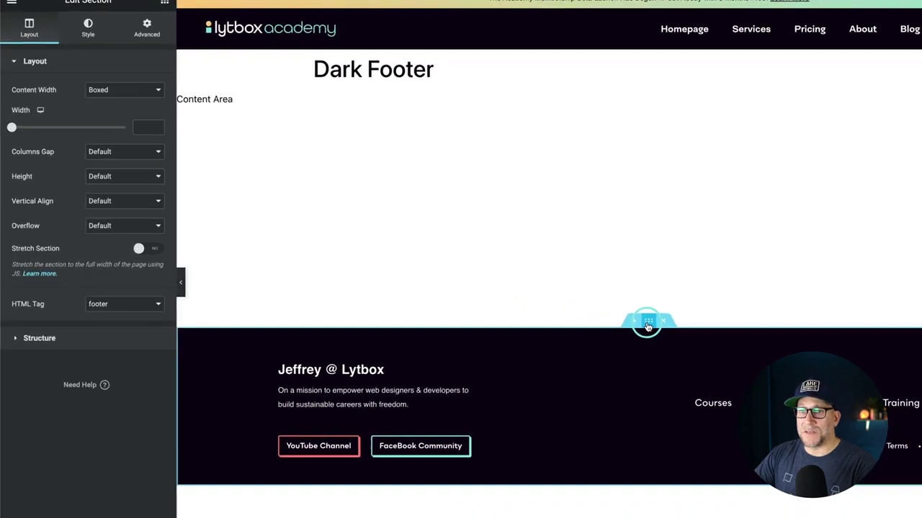
drag(16, 309, 72, 315)
click(122, 314)
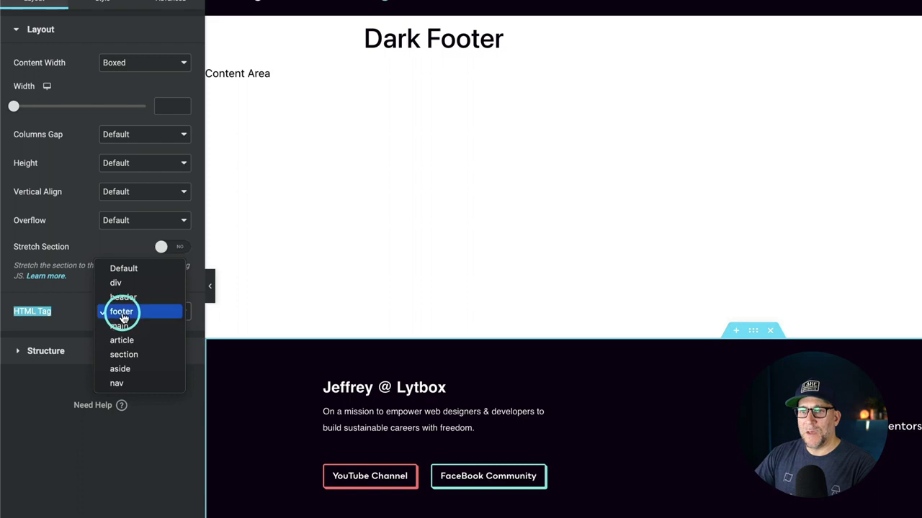
click(120, 315)
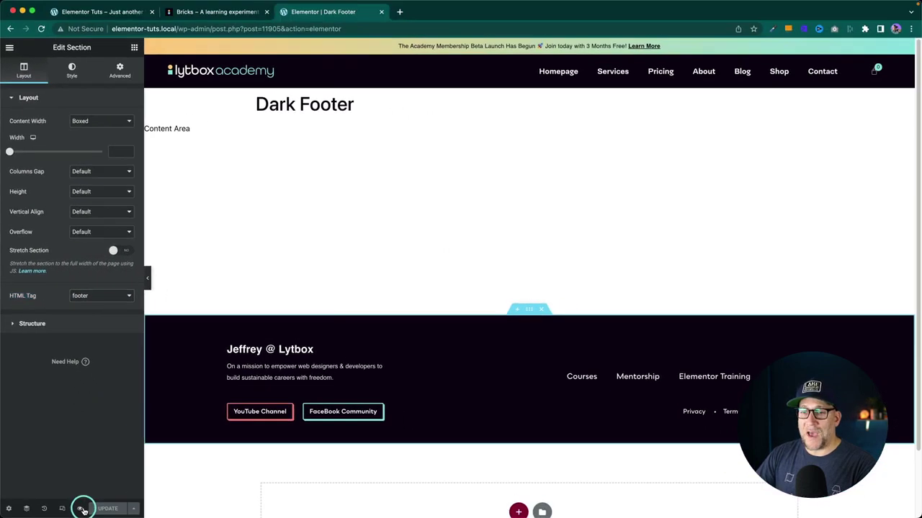
Preview the Dark Footer template in the browser and inspect the footer's markup
click(113, 494)
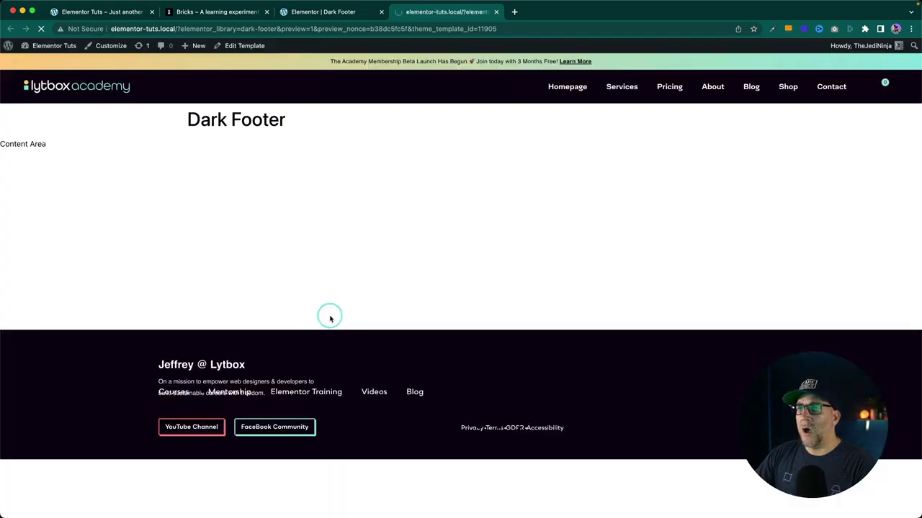
right_click(482, 343)
click(502, 491)
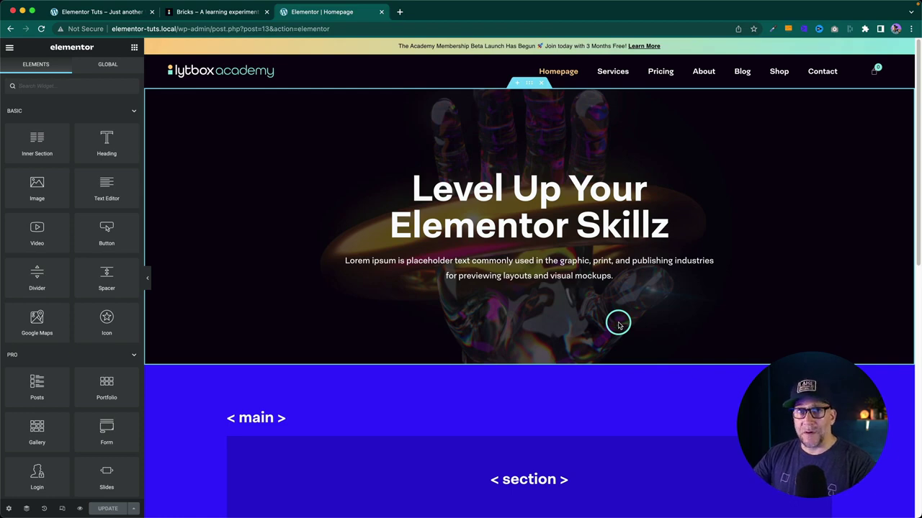
Open the settings of the homepage's blue outer section and choose main as its HTML tag
scroll(618, 325, down, 3)
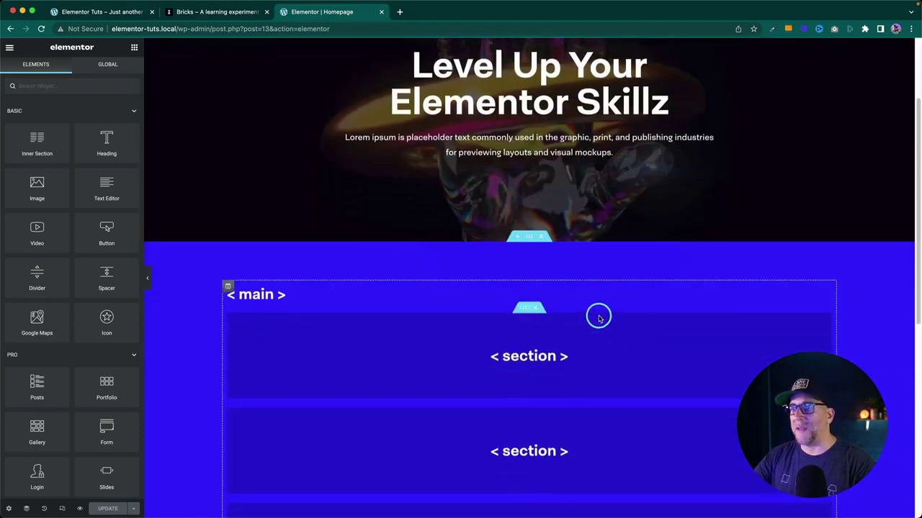
scroll(569, 309, down, 1)
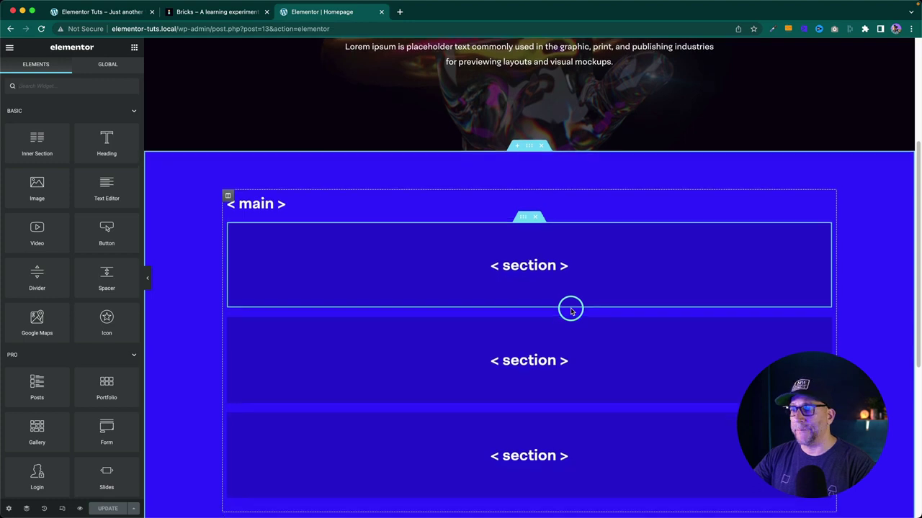
scroll(572, 189, down, 1)
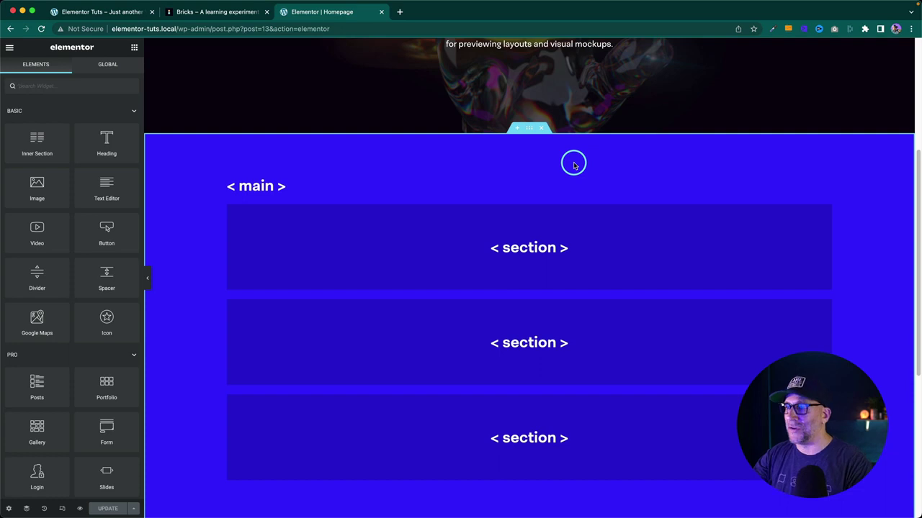
click(528, 130)
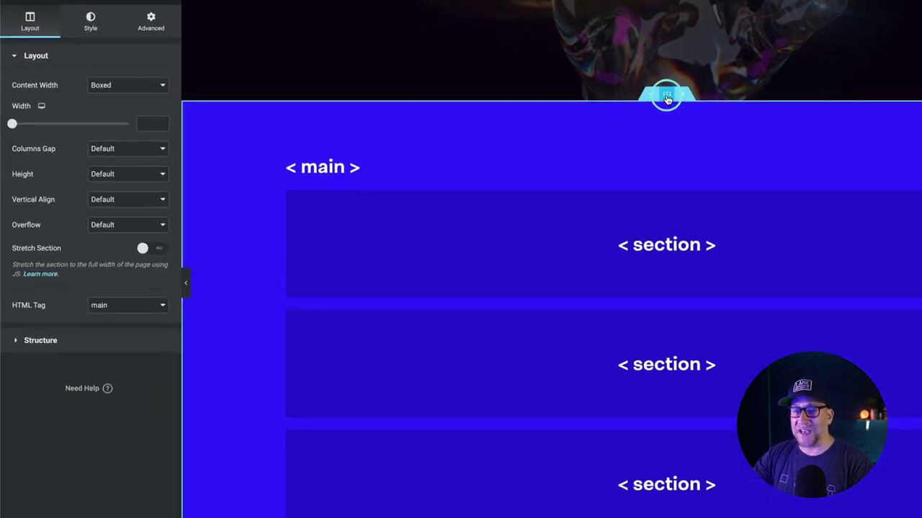
mouse_move(667, 99)
mouse_down()
mouse_move(691, 113)
mouse_move(667, 108)
mouse_up()
drag(12, 308, 56, 305)
click(133, 306)
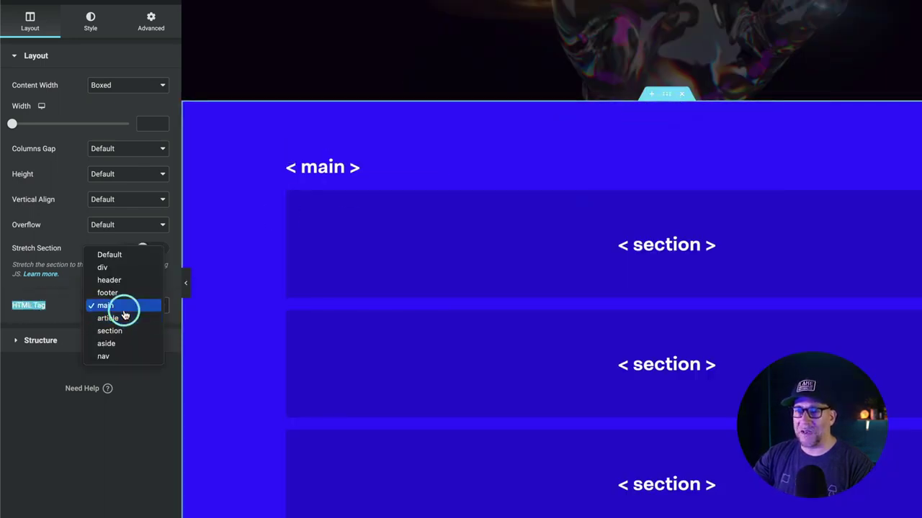
click(119, 307)
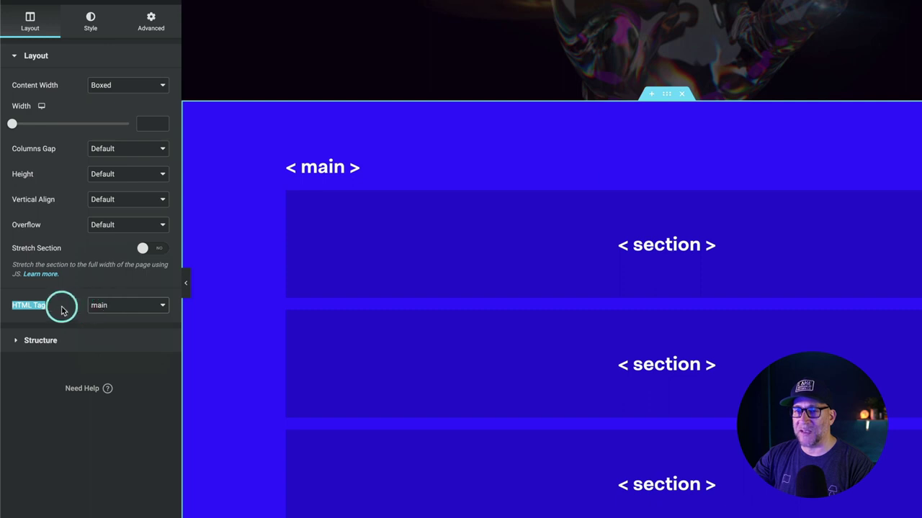
click(70, 309)
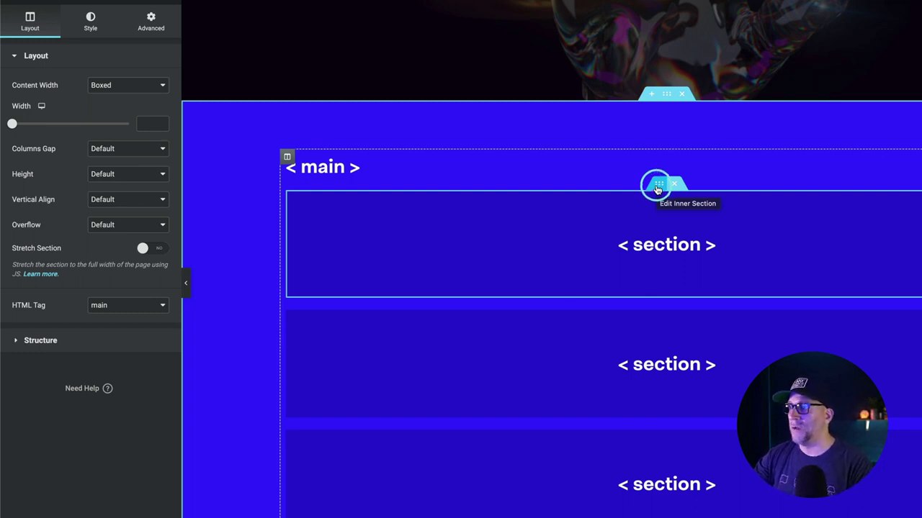
Examine the HTML Tag setting of the first and second inner sections within the main section
click(657, 188)
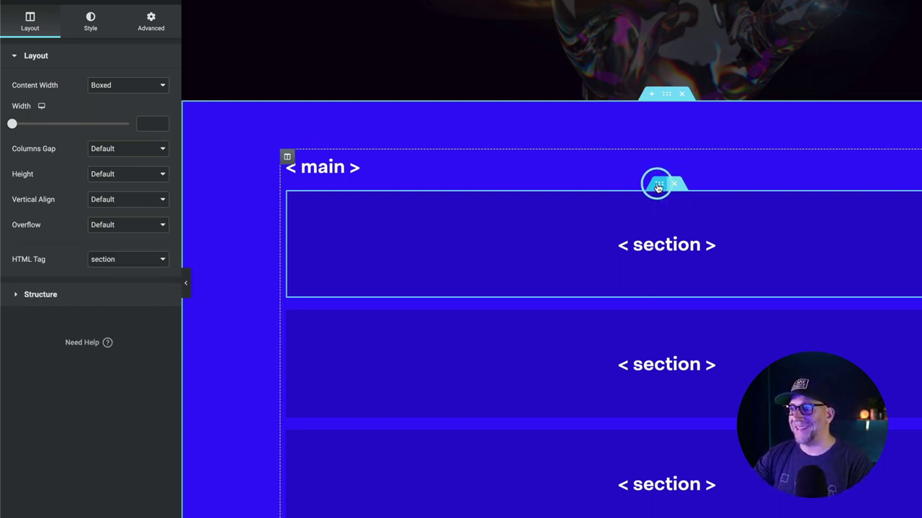
click(659, 307)
drag(17, 268, 47, 264)
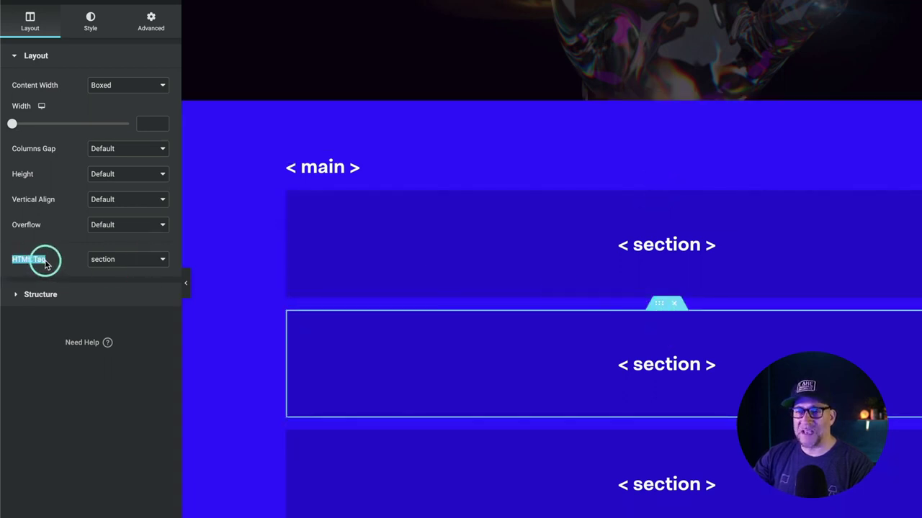
Review the HTML Tag options available for the second inner section inside the main section
click(117, 260)
click(72, 267)
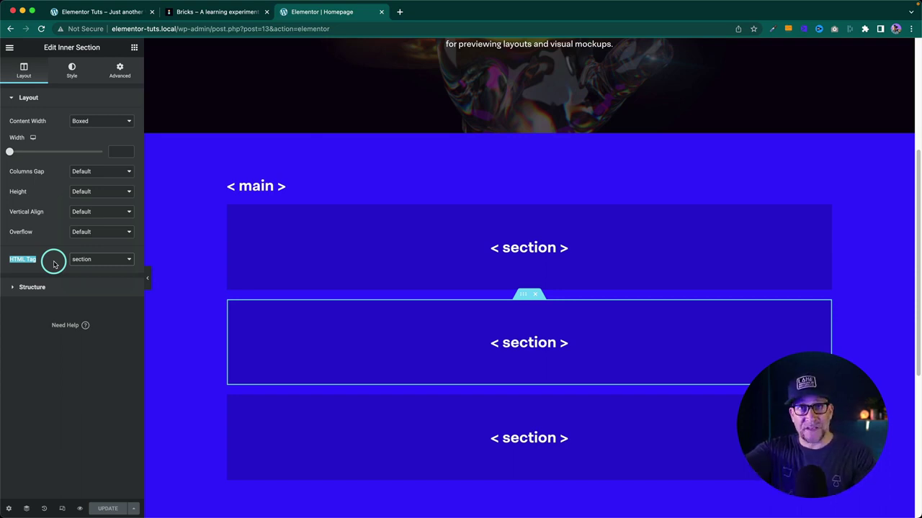
scroll(387, 336, up, 3)
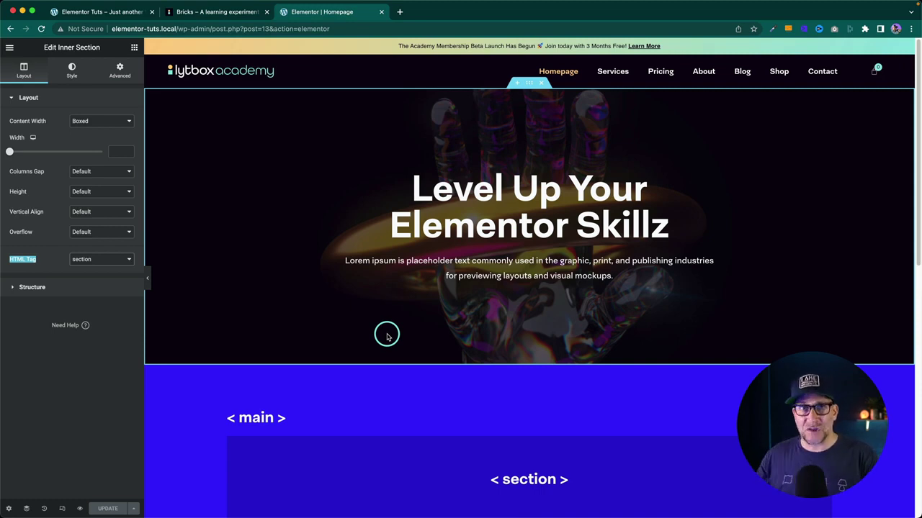
Preview the homepage in the browser and inspect the blue section containing the main heading
click(80, 508)
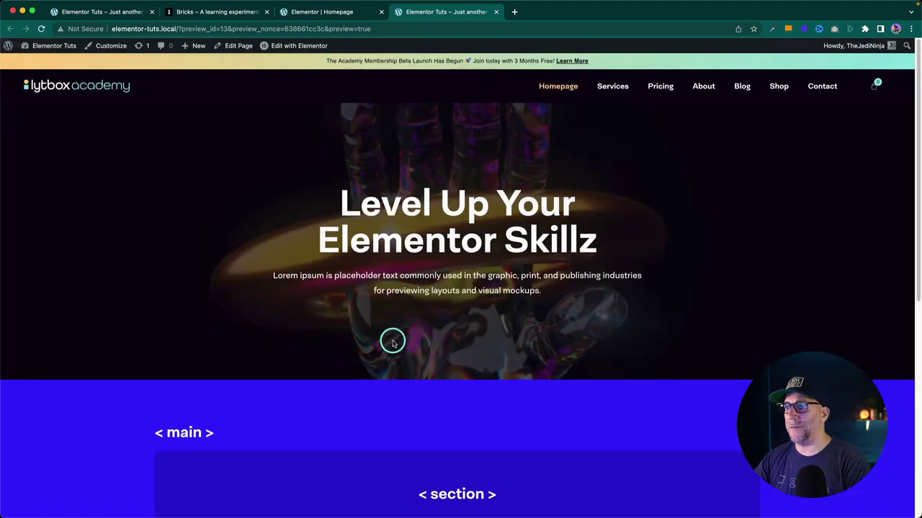
scroll(381, 324, down, 5)
right_click(325, 261)
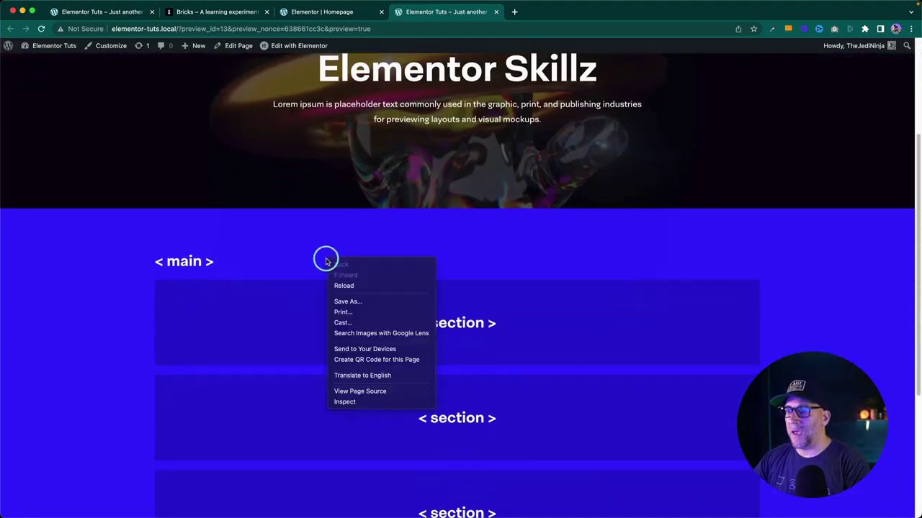
click(353, 402)
drag(312, 33, 558, 68)
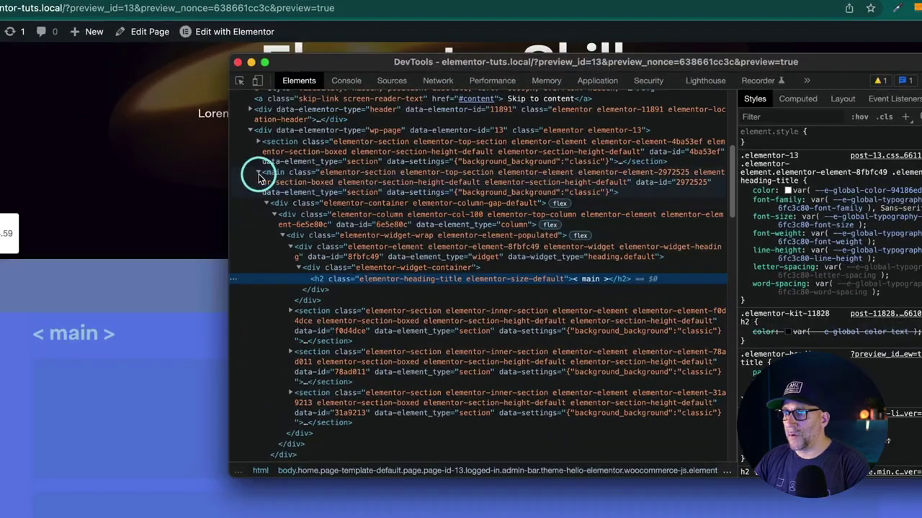
Examine the main element and the sections nested inside it in the markup, and close the inspector
click(310, 145)
click(261, 175)
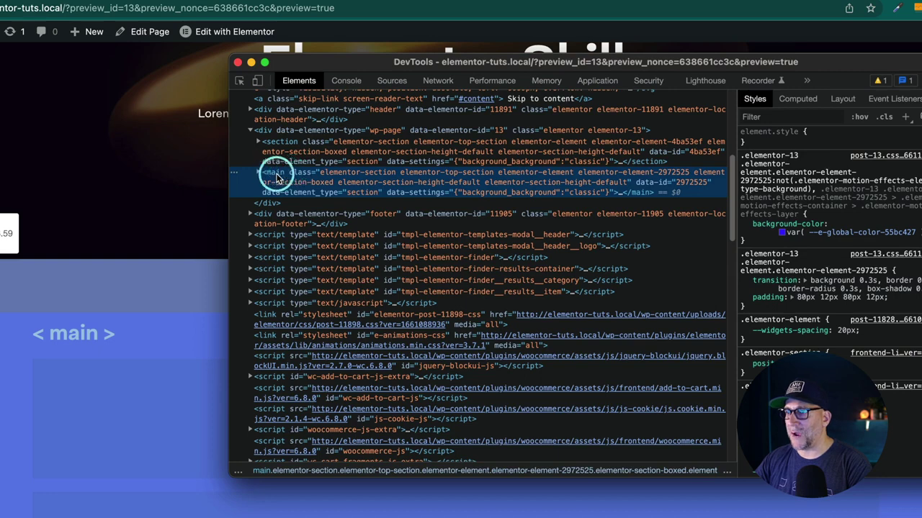
scroll(65, 339, down, 3)
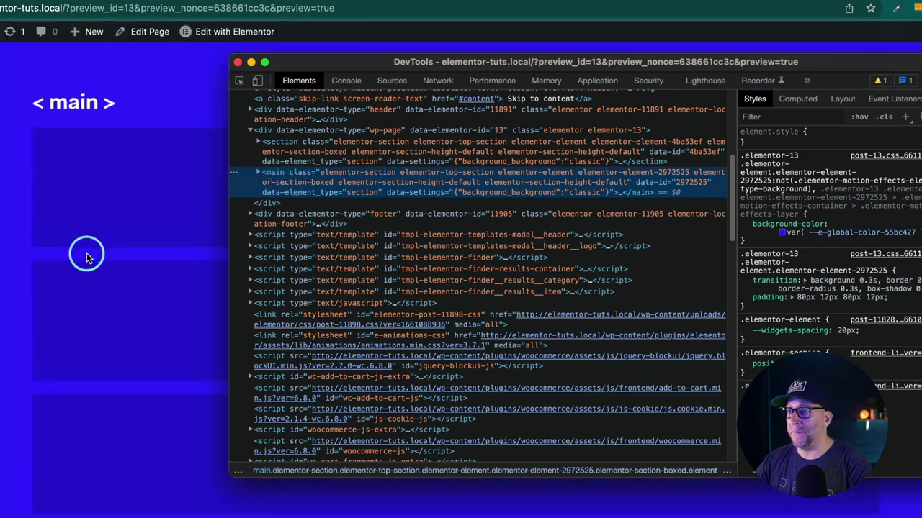
scroll(181, 211, up, 3)
click(259, 174)
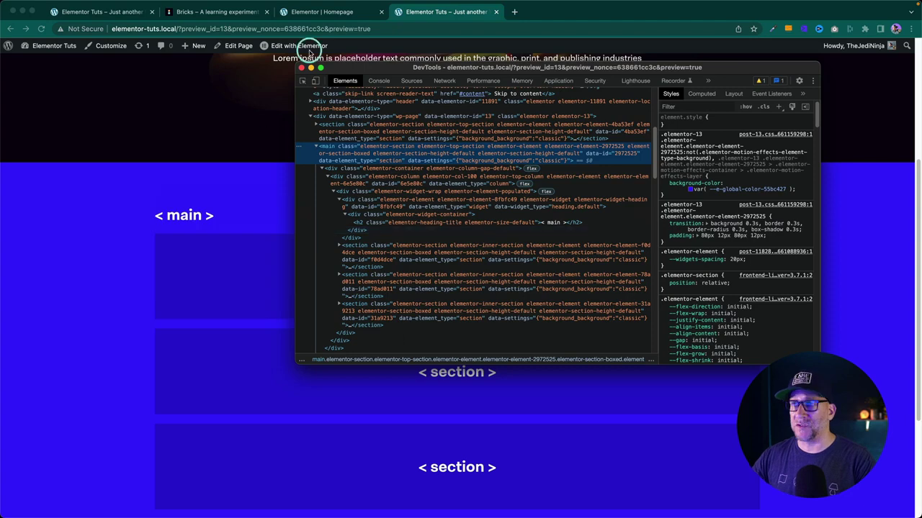
click(302, 67)
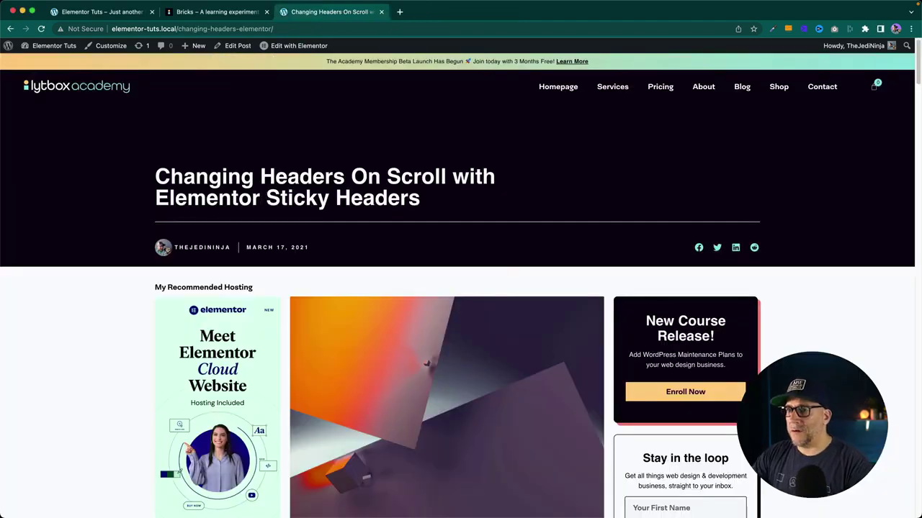
Examine the layout of the Changing Headers On Scroll blog post, comparing its central article content with the two sidebars
scroll(648, 386, down, 10)
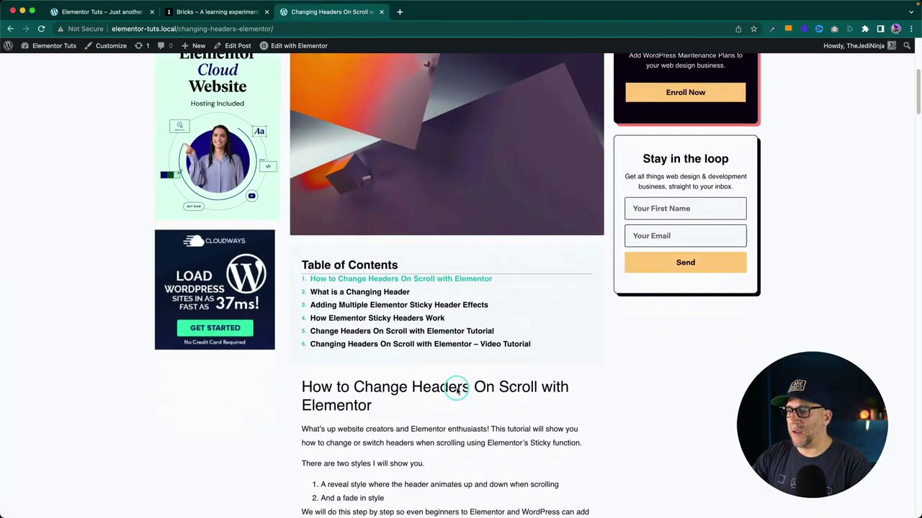
scroll(436, 368, down, 15)
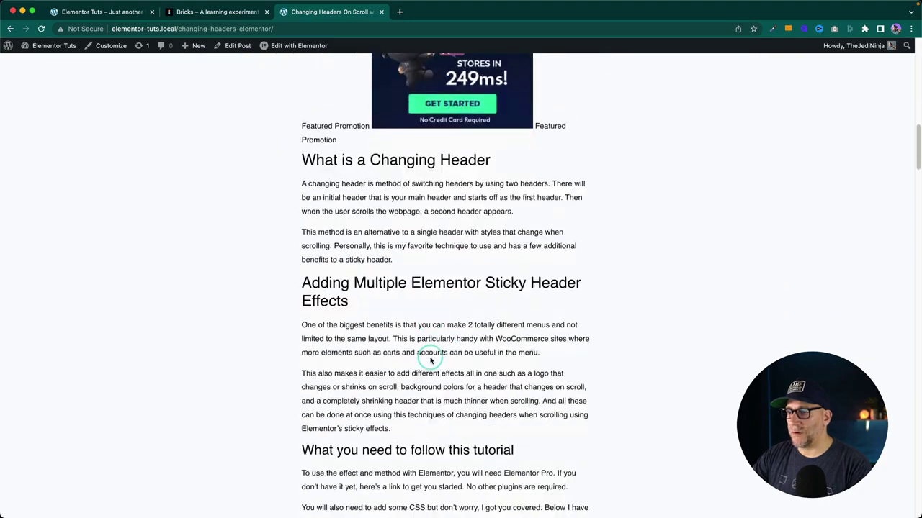
scroll(430, 358, down, 7)
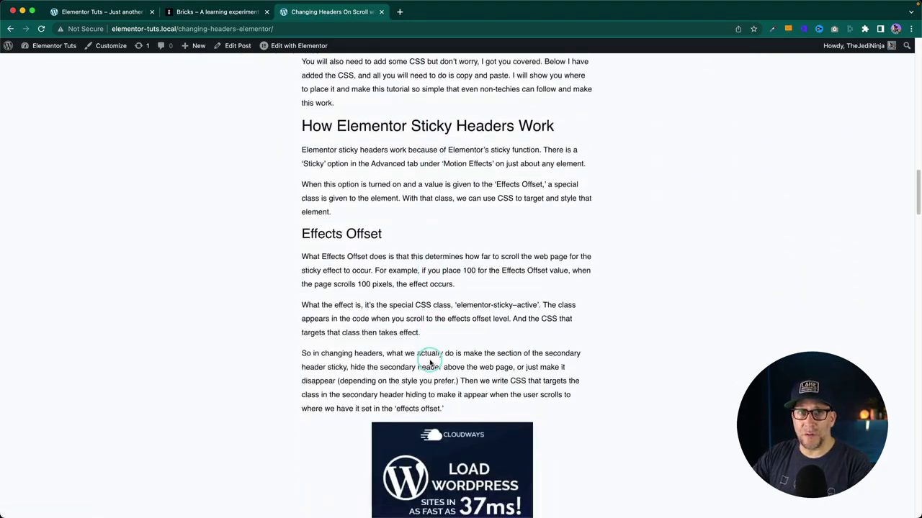
scroll(429, 358, up, 20)
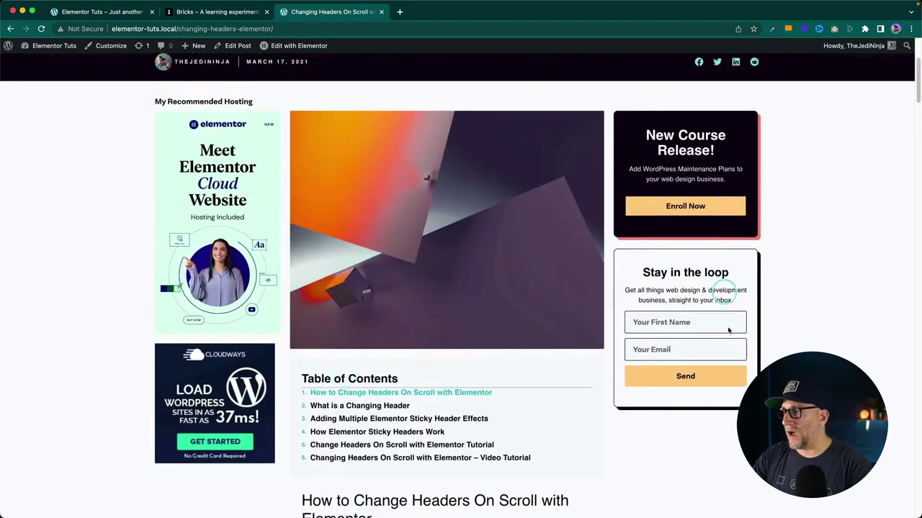
scroll(489, 373, up, 4)
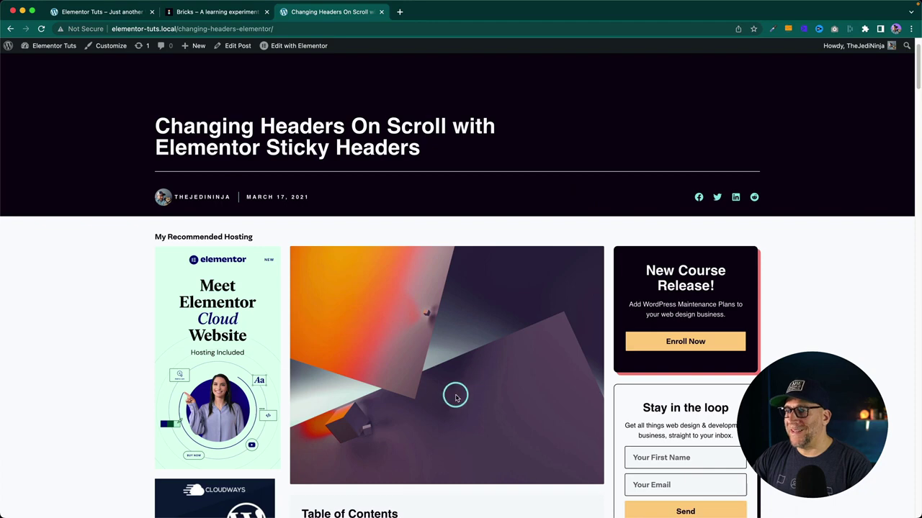
scroll(455, 397, down, 4)
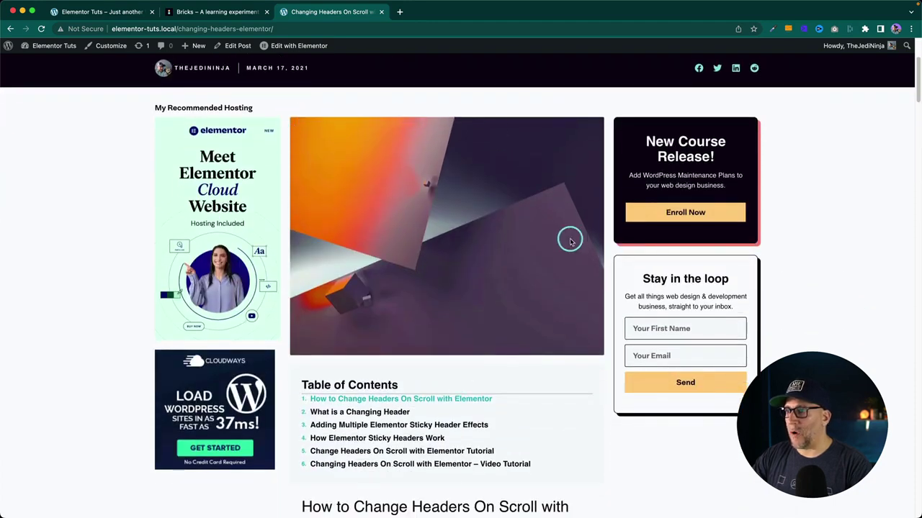
scroll(504, 448, down, 12)
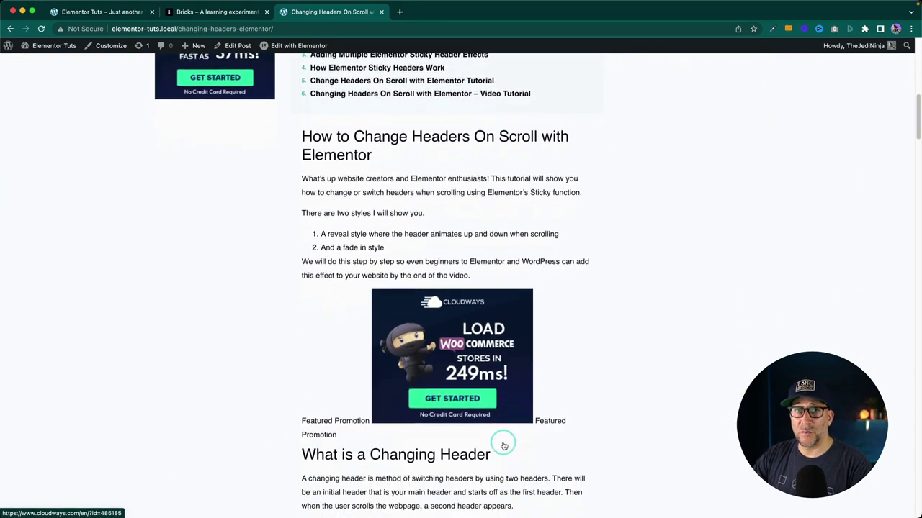
scroll(504, 446, down, 11)
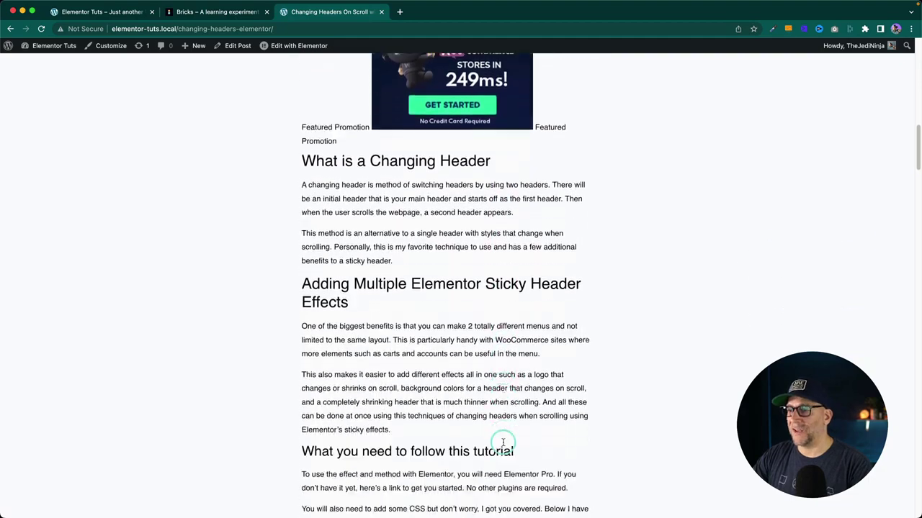
scroll(504, 443, down, 1)
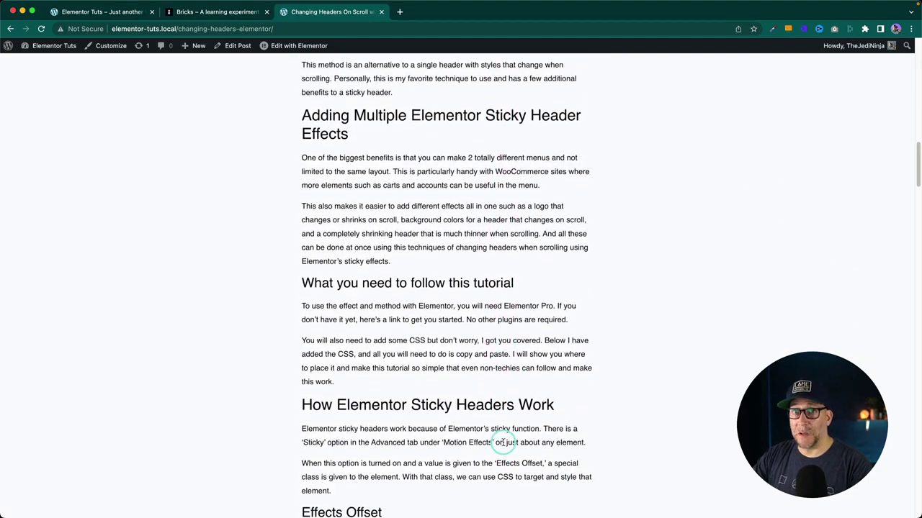
scroll(504, 443, up, 20)
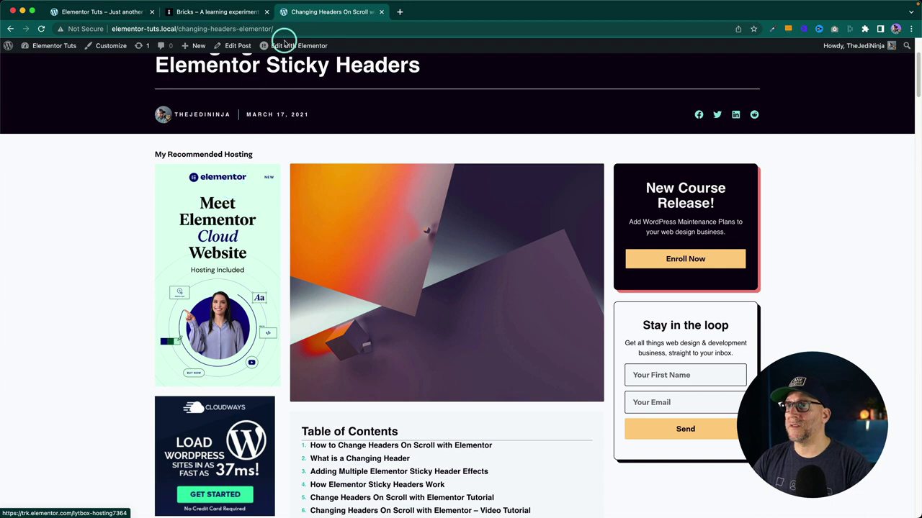
Open the Single V.2 post template in Elementor and show the layout settings of the three-column content section
mouse_move(284, 41)
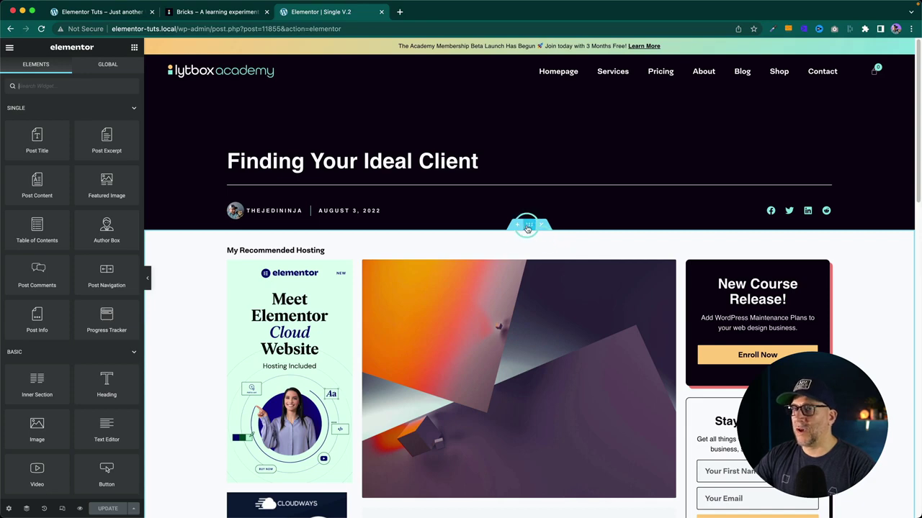
click(528, 228)
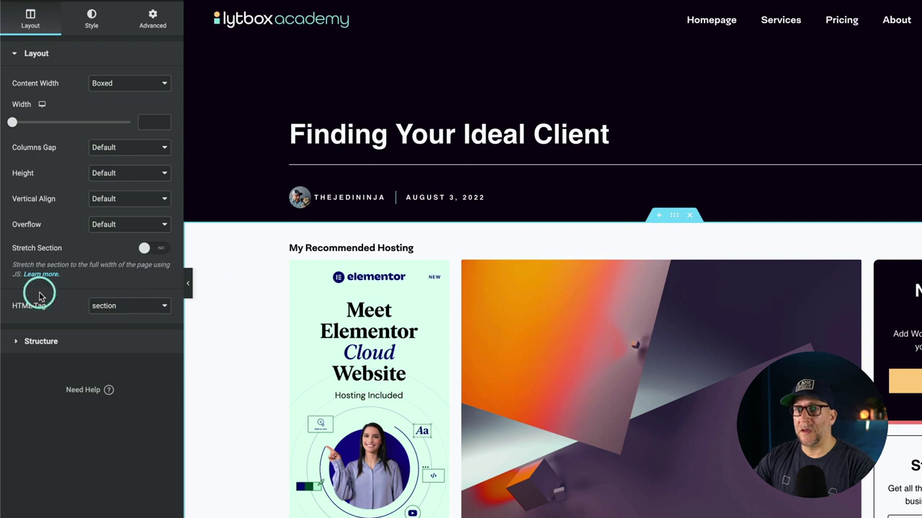
drag(6, 310, 46, 309)
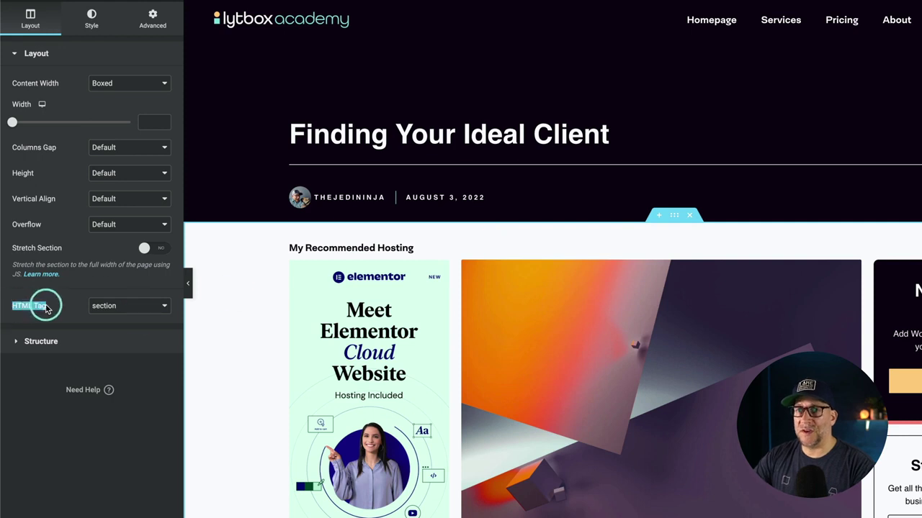
Try article as the HTML tag of the whole three-column content section, and set it back to section
click(109, 307)
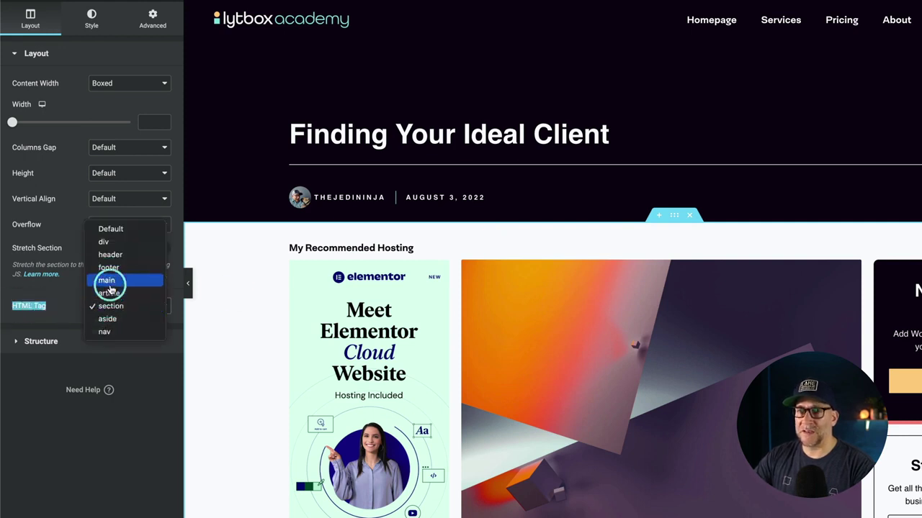
click(108, 294)
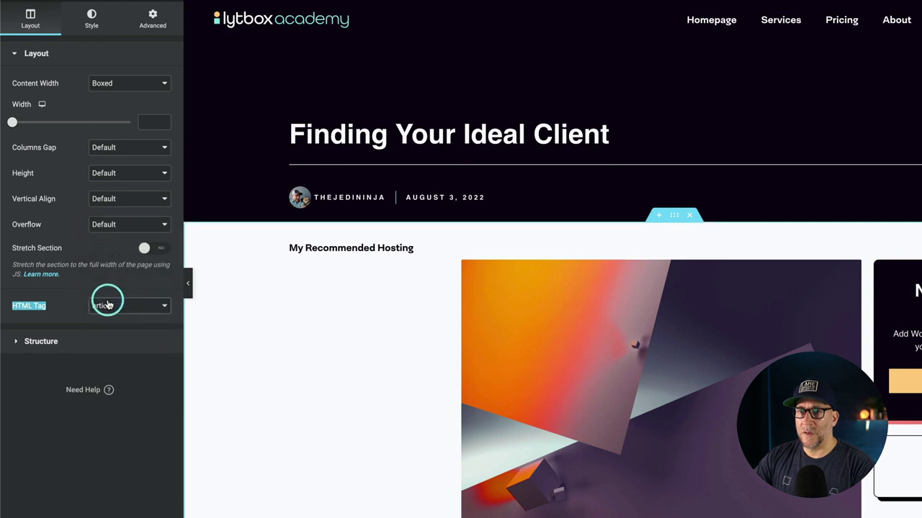
click(108, 306)
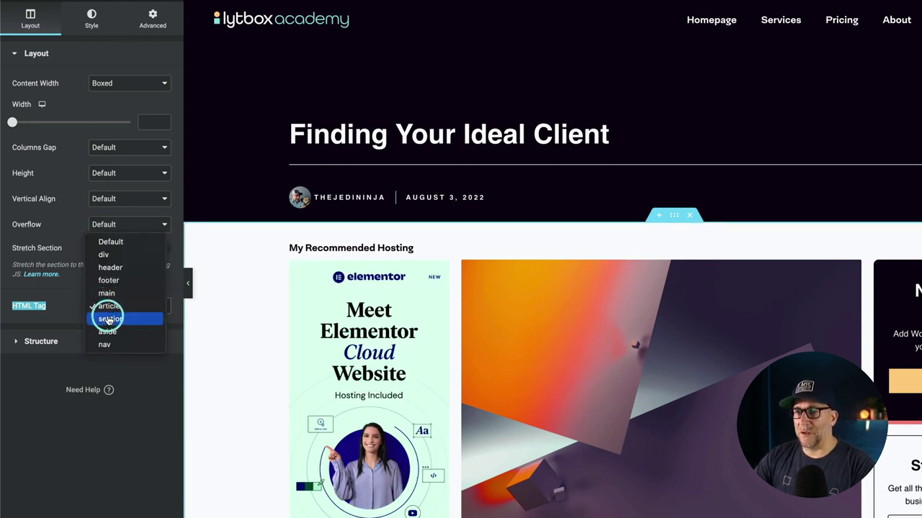
click(108, 319)
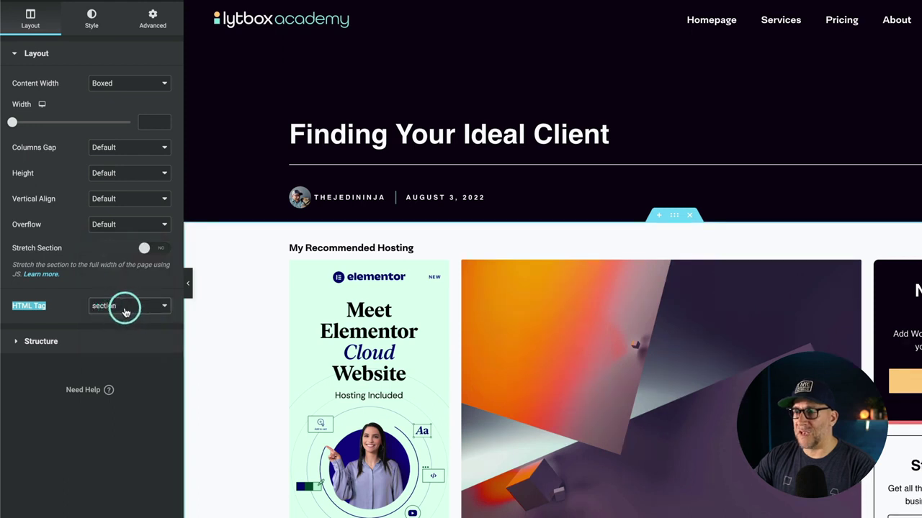
Set the HTML tag of the middle column holding the post content to article
mouse_move(290, 248)
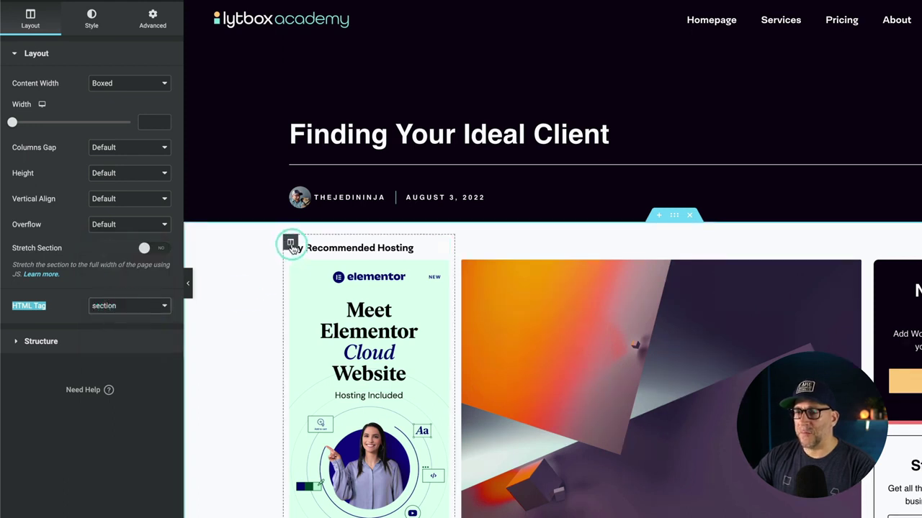
mouse_move(465, 245)
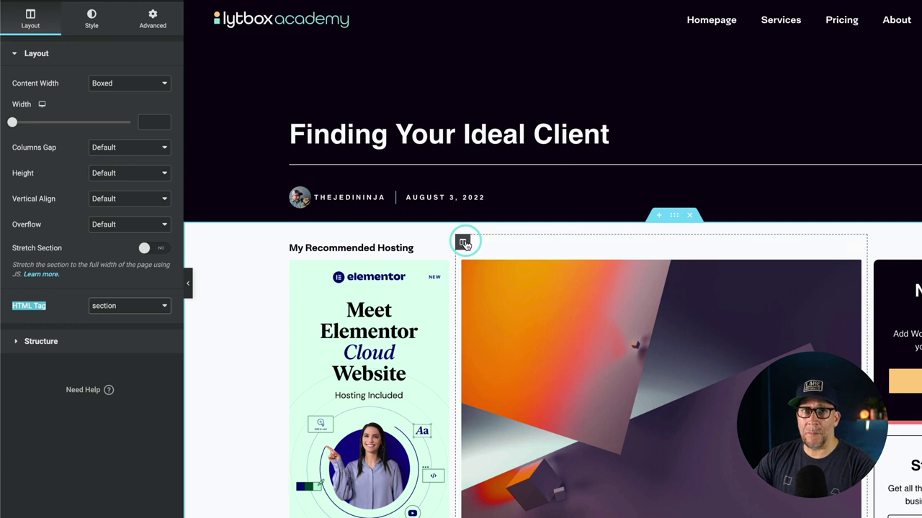
click(463, 243)
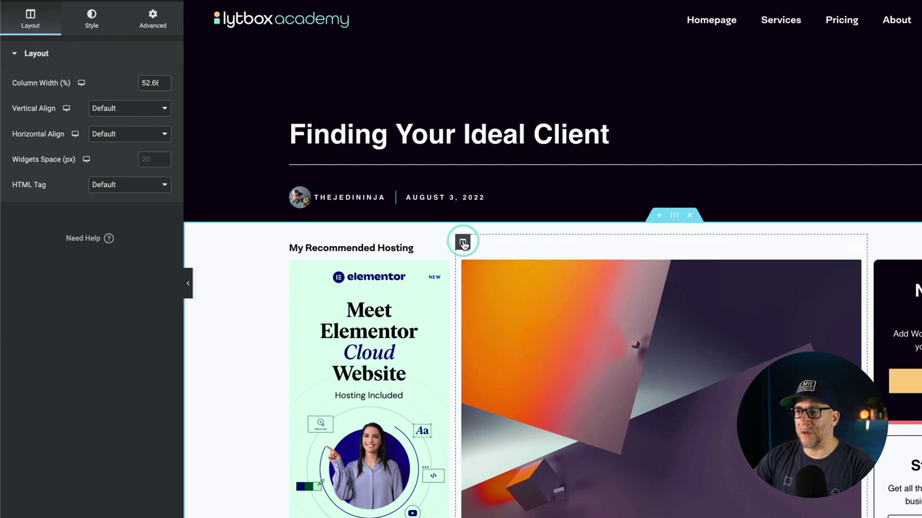
drag(12, 185, 50, 185)
click(113, 185)
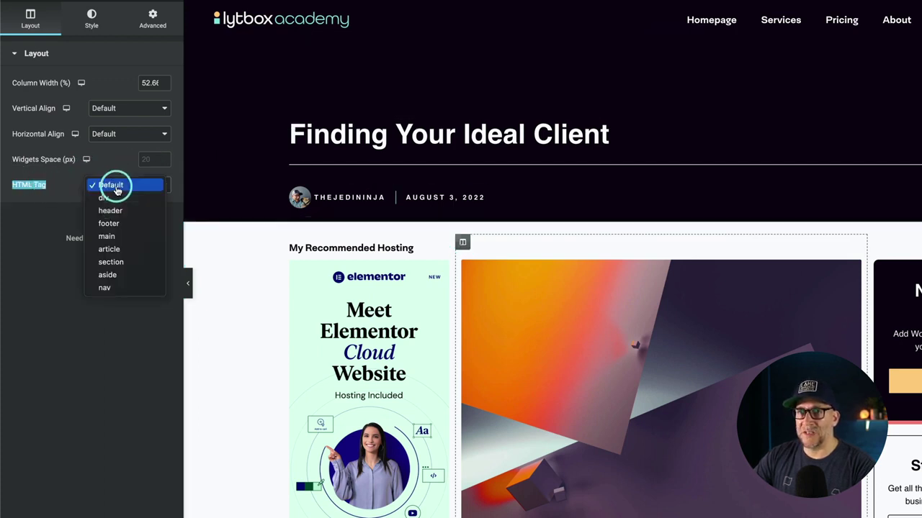
click(118, 250)
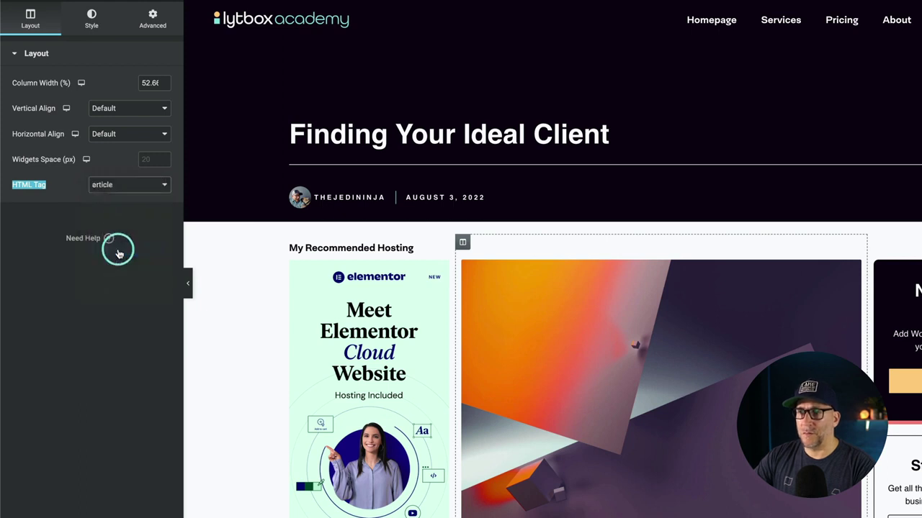
Set the HTML tag of the My Recommended Hosting sidebar column to aside
click(288, 242)
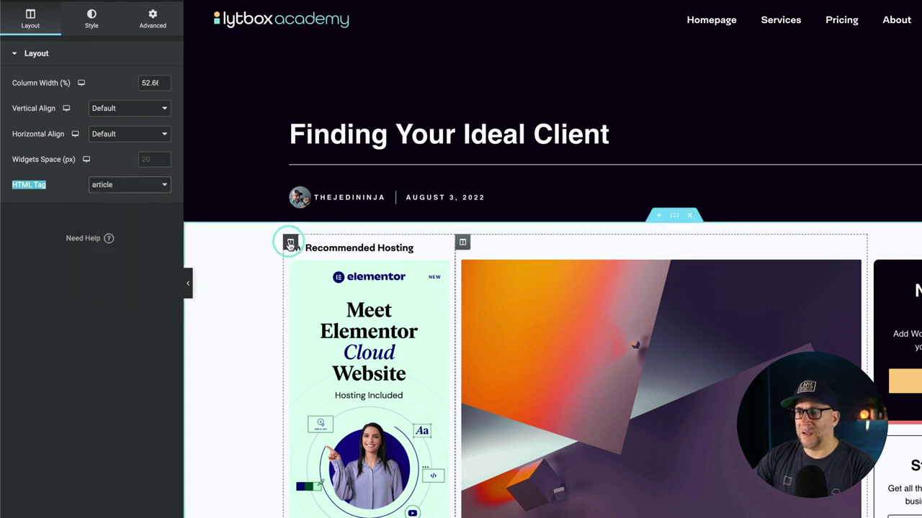
click(125, 186)
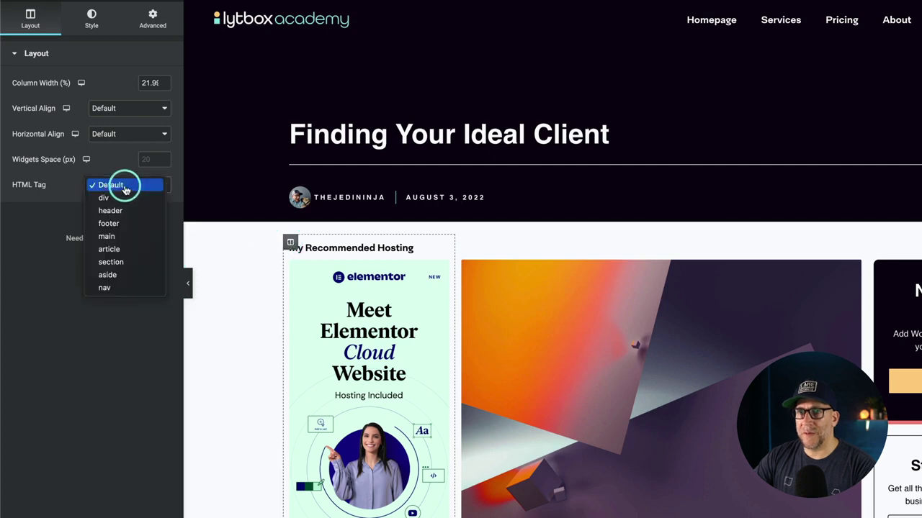
click(118, 273)
Set the HTML tag of the sidebar column holding New Course Release and Stay in the loop to aside
click(873, 245)
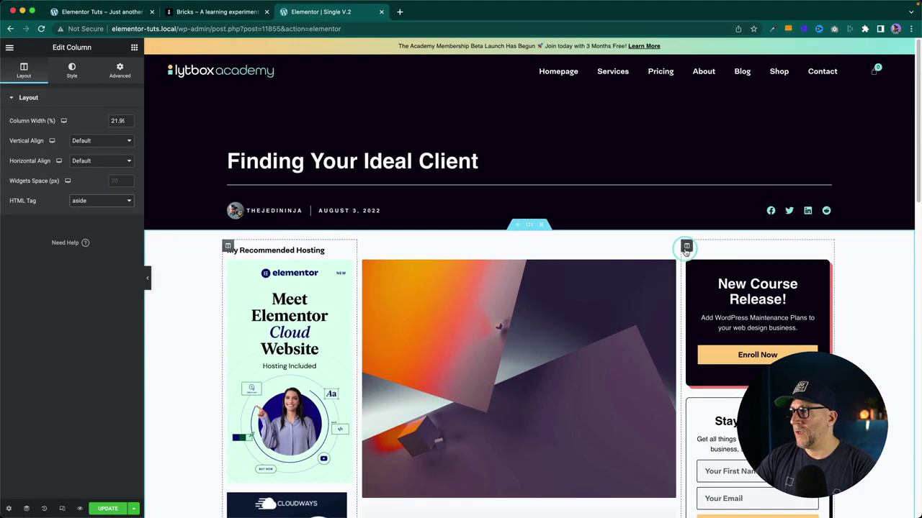
click(123, 201)
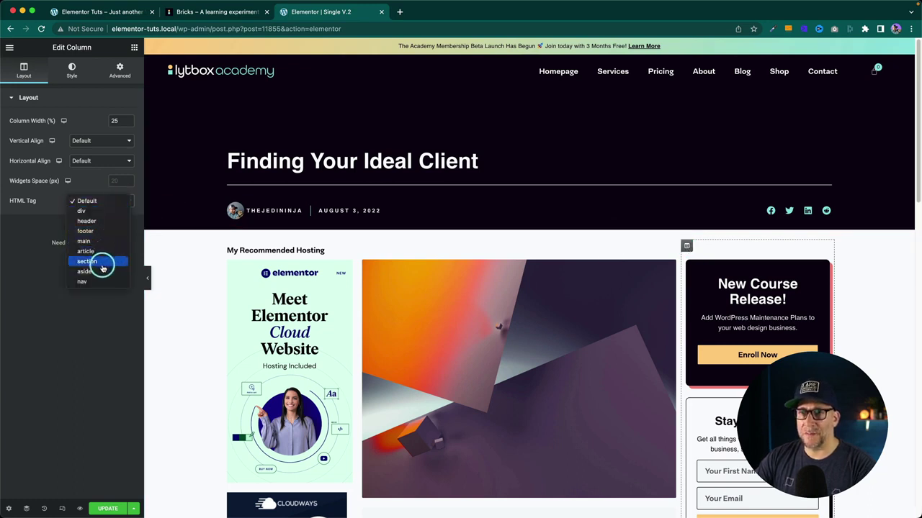
click(102, 271)
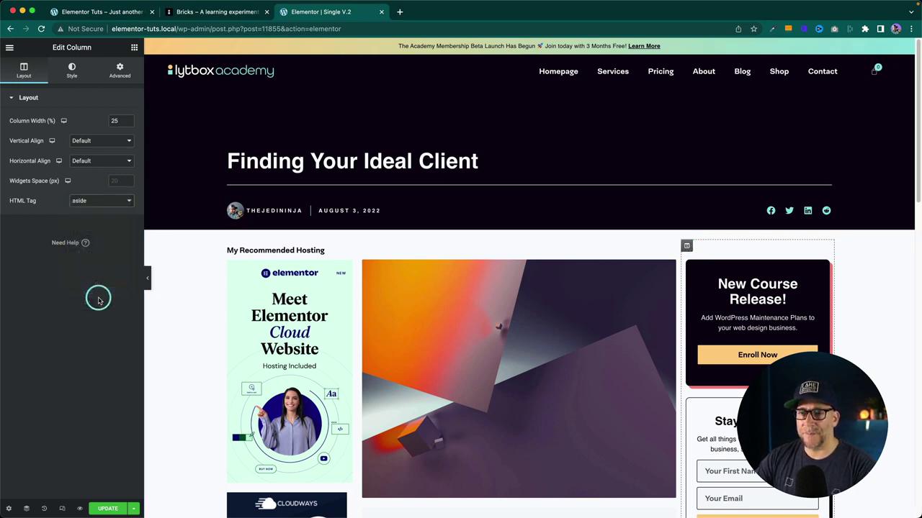
Preview the Single V.2 template and inspect the first post content paragraph in the developer tools
click(79, 509)
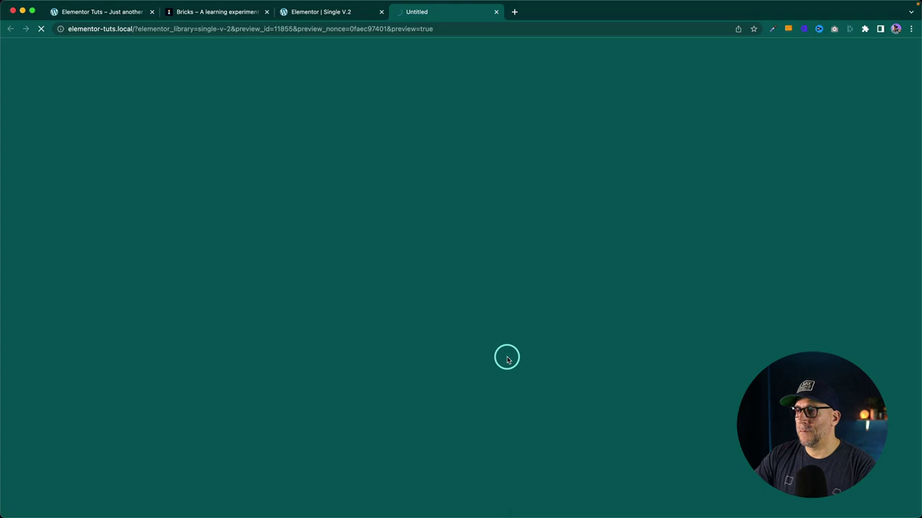
scroll(504, 354, down, 2)
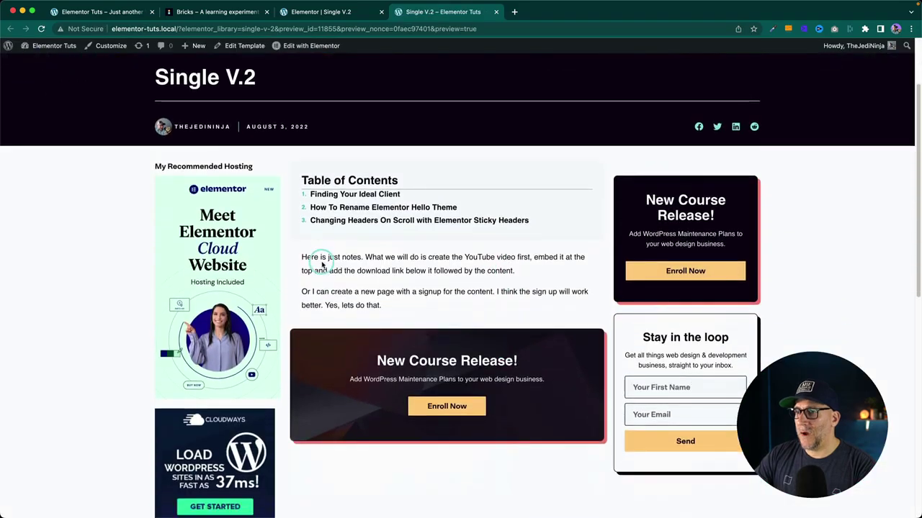
right_click(322, 264)
click(348, 406)
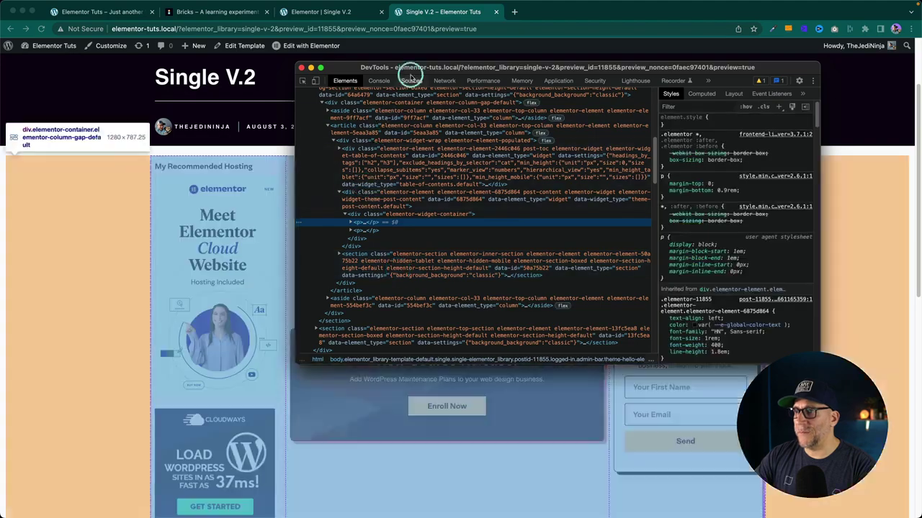
Collapse the article element in the markup and examine the tags of the three content columns
drag(407, 69, 490, 67)
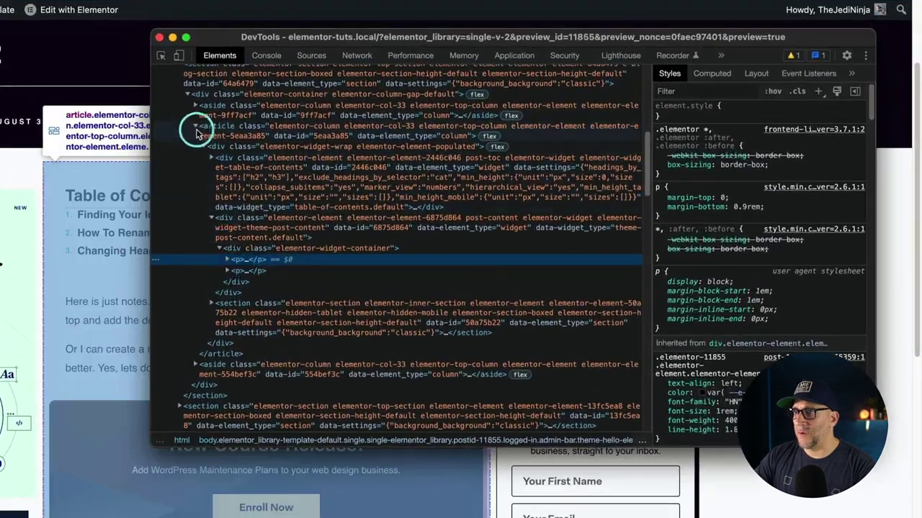
click(198, 130)
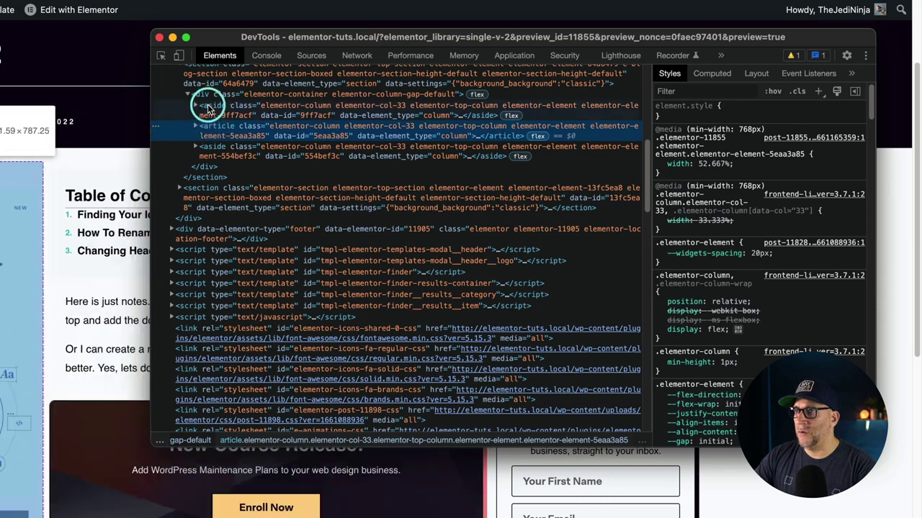
click(213, 108)
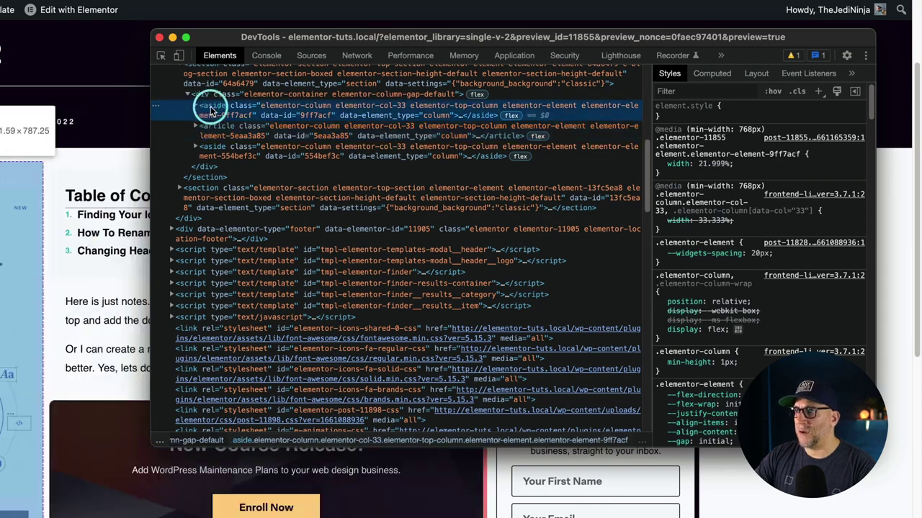
click(208, 148)
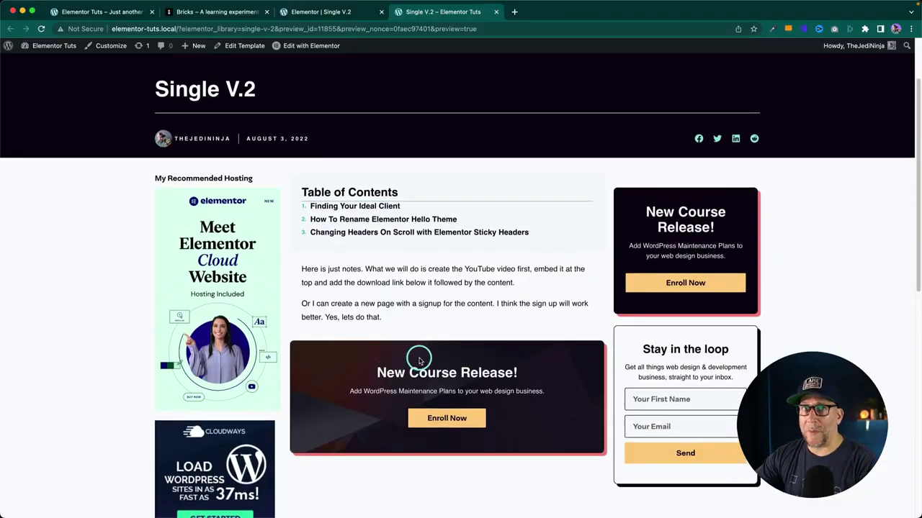
Inspect the site's logo and navigation bar and examine the tag of its enclosing section in the markup
scroll(418, 358, up, 3)
right_click(434, 88)
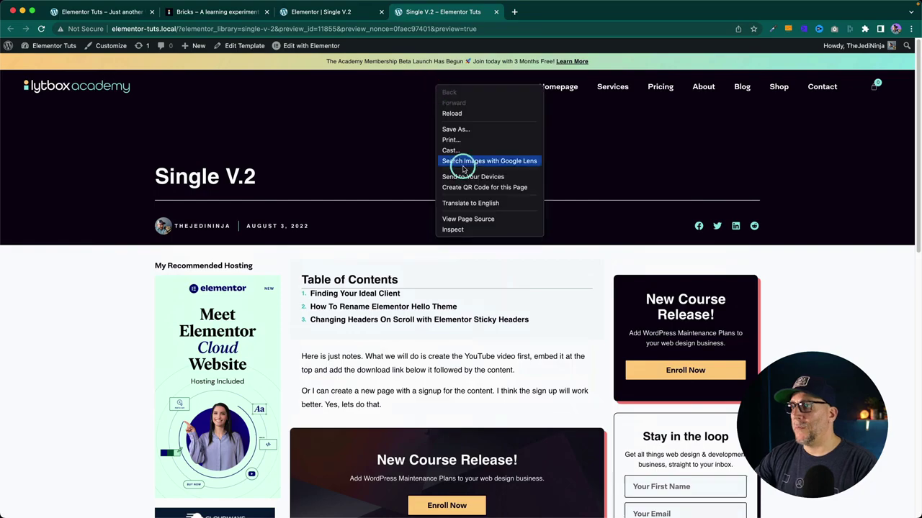
click(455, 229)
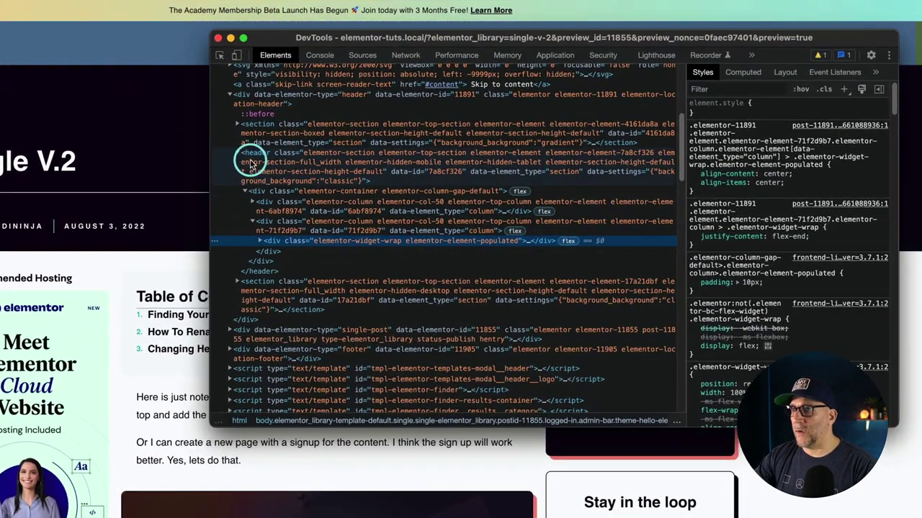
click(389, 172)
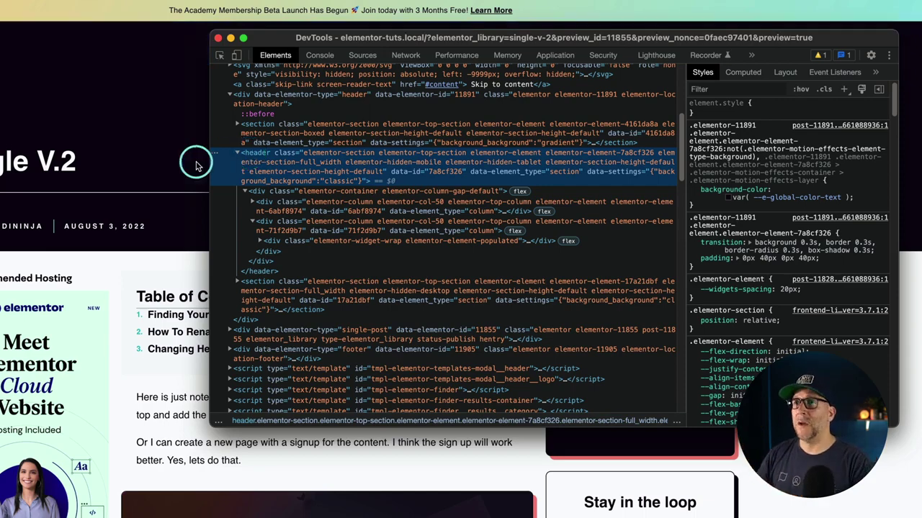
click(144, 140)
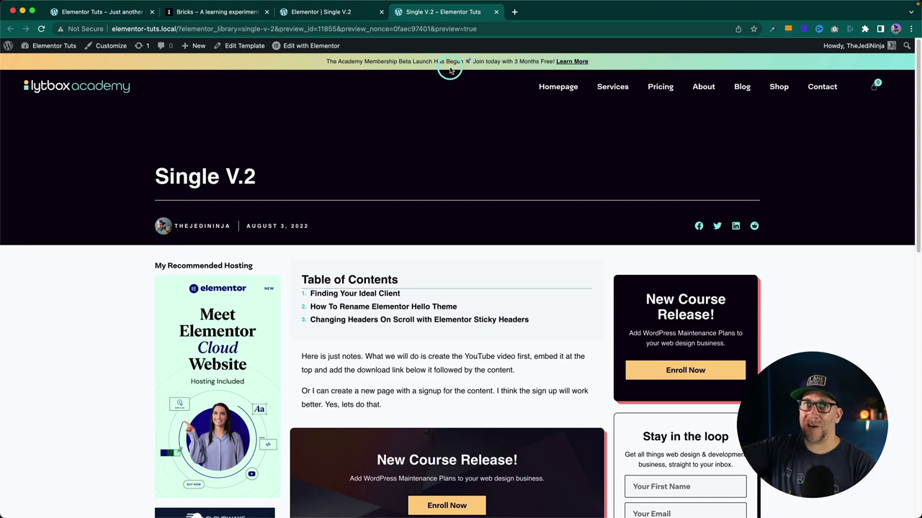
Inspect the announcement bar, examine the wrapper around the whole header template, and collapse that wrapper in the markup
right_click(293, 63)
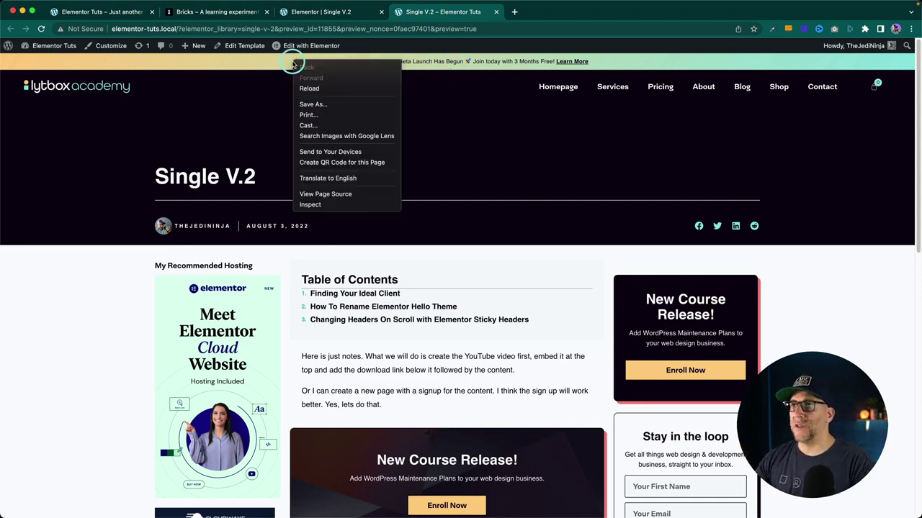
click(311, 205)
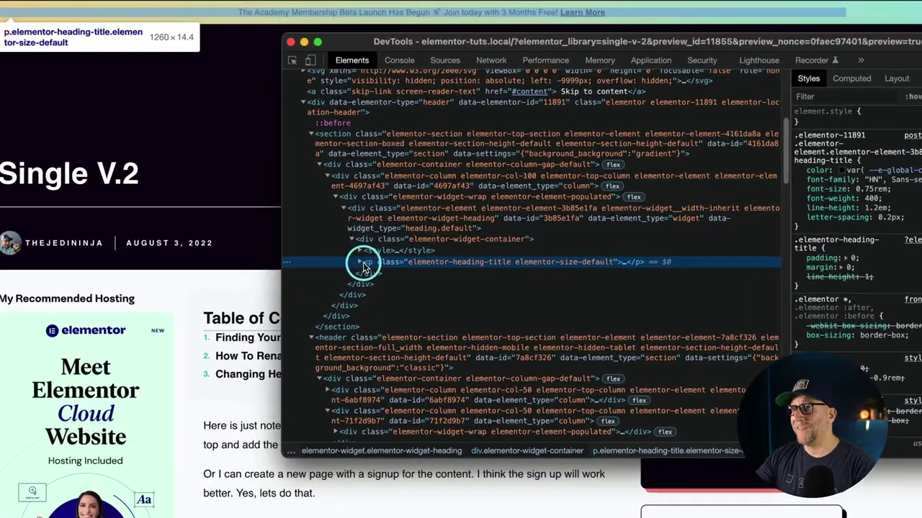
scroll(366, 266, up, 2)
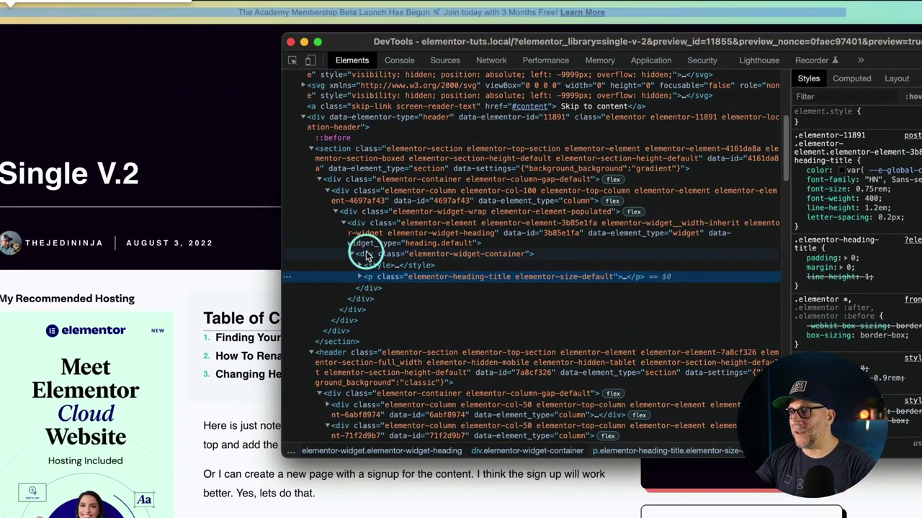
scroll(333, 159, up, 1)
scroll(332, 155, up, 10)
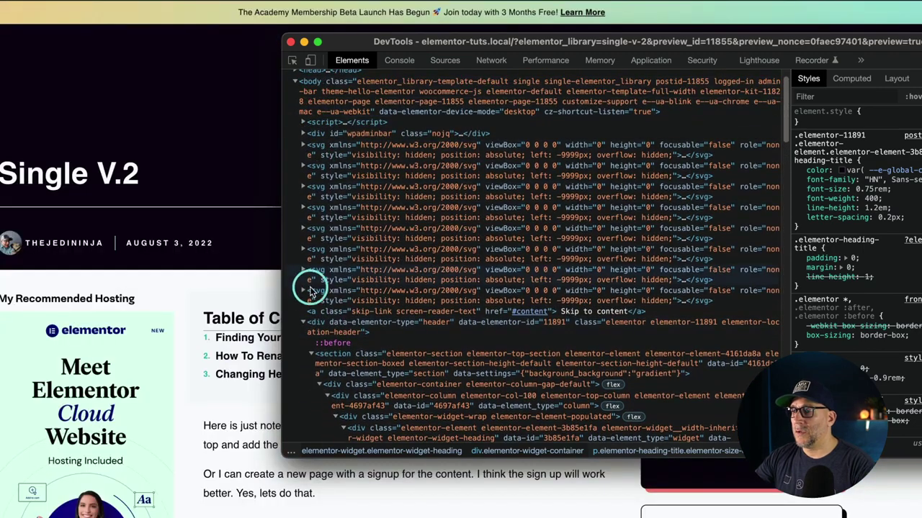
click(310, 324)
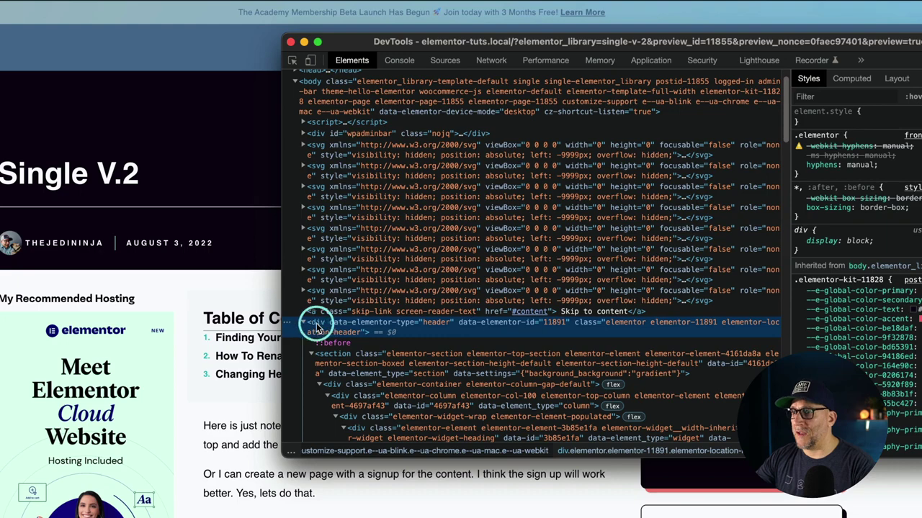
scroll(317, 328, down, 5)
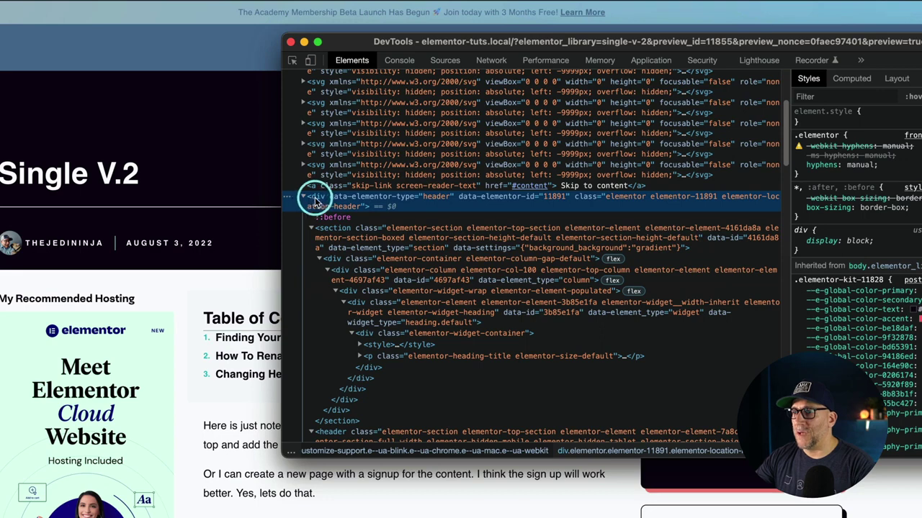
click(305, 199)
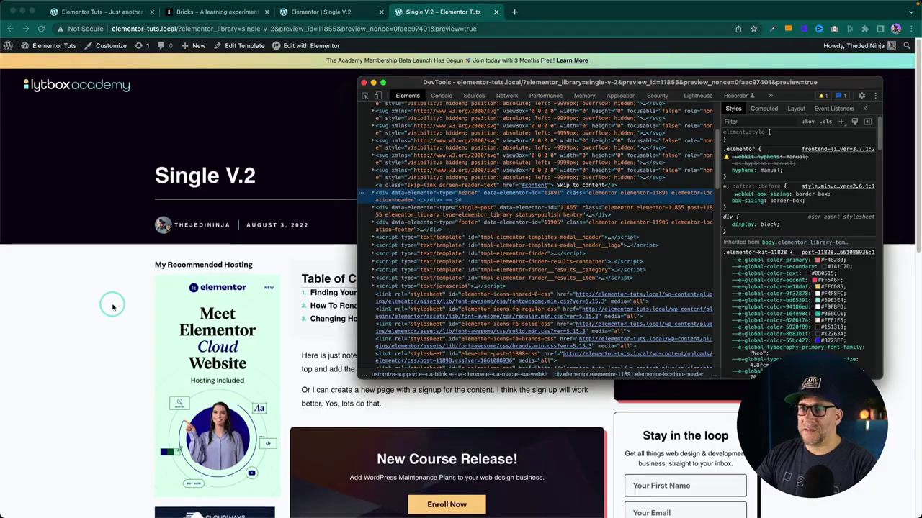
Inspect the footer area of the previewed page in the developer tools
scroll(113, 304, down, 10)
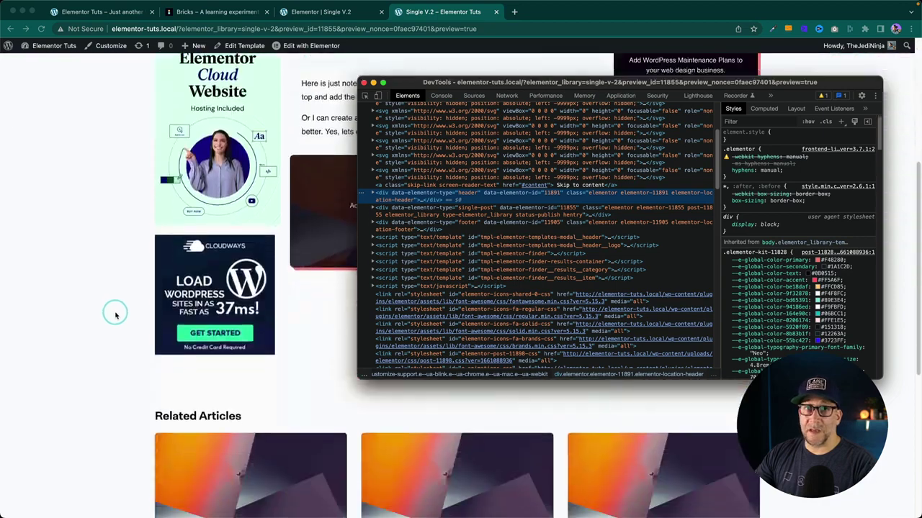
right_click(339, 405)
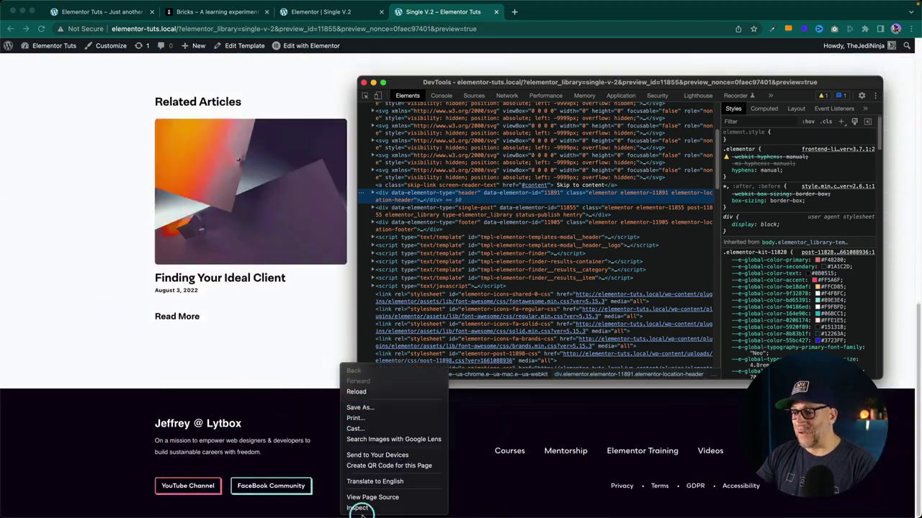
click(358, 508)
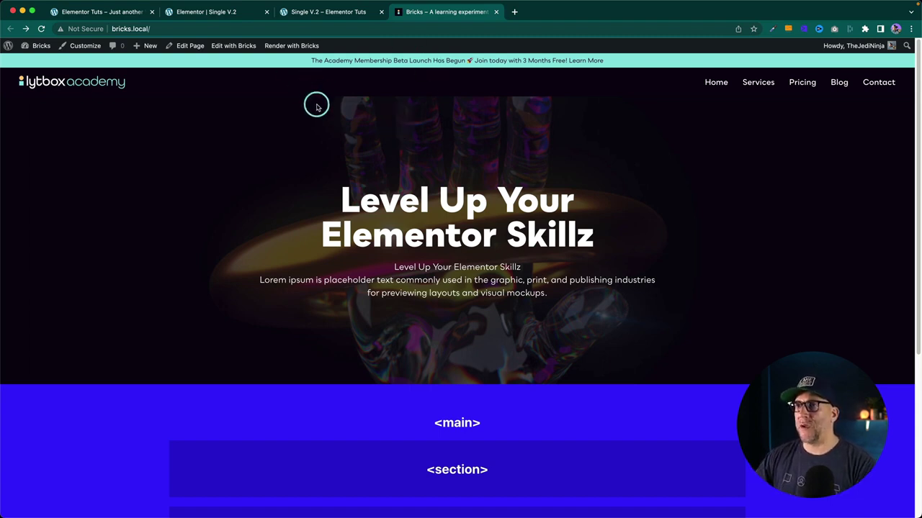
Open the Header – Main template in the Bricks editor and set the announcement bar section's HTML tag to div
mouse_move(216, 44)
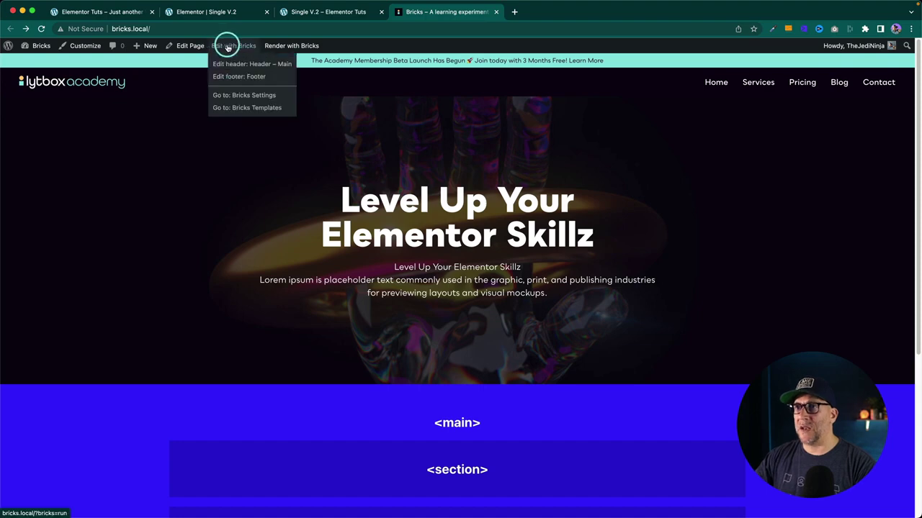
click(236, 64)
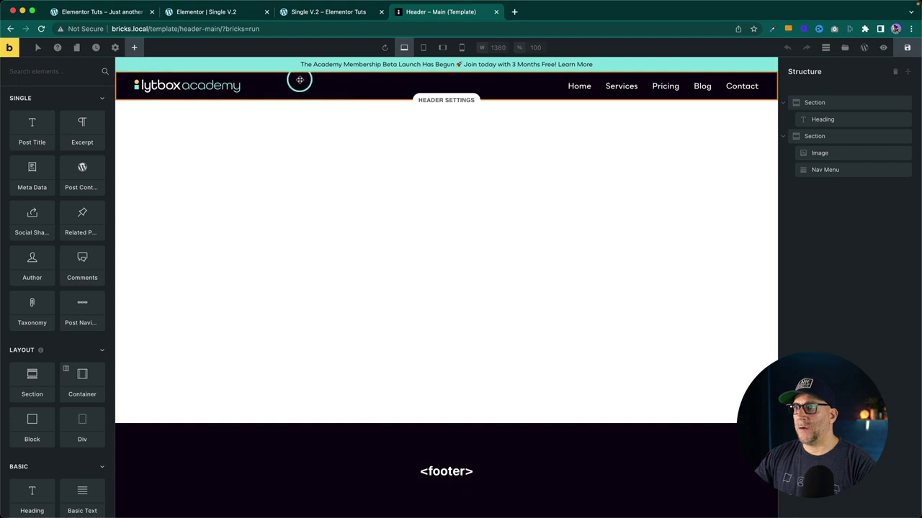
click(810, 103)
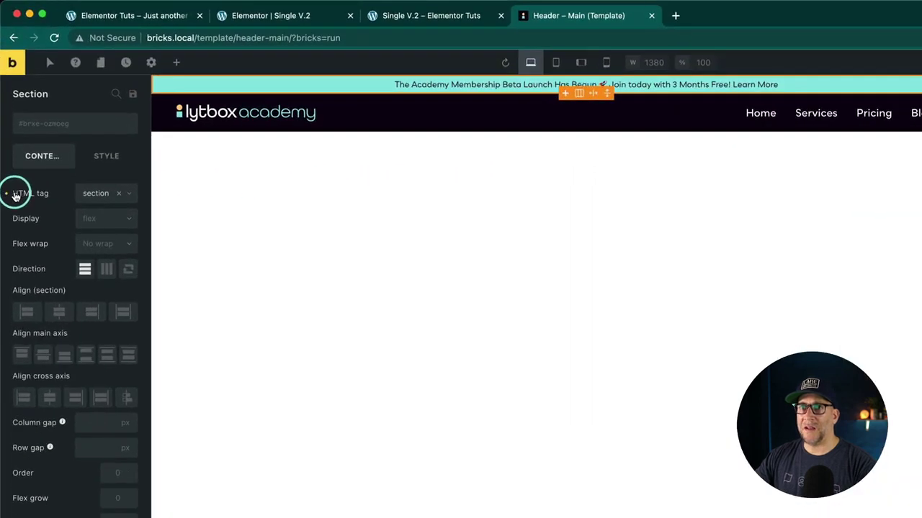
click(101, 195)
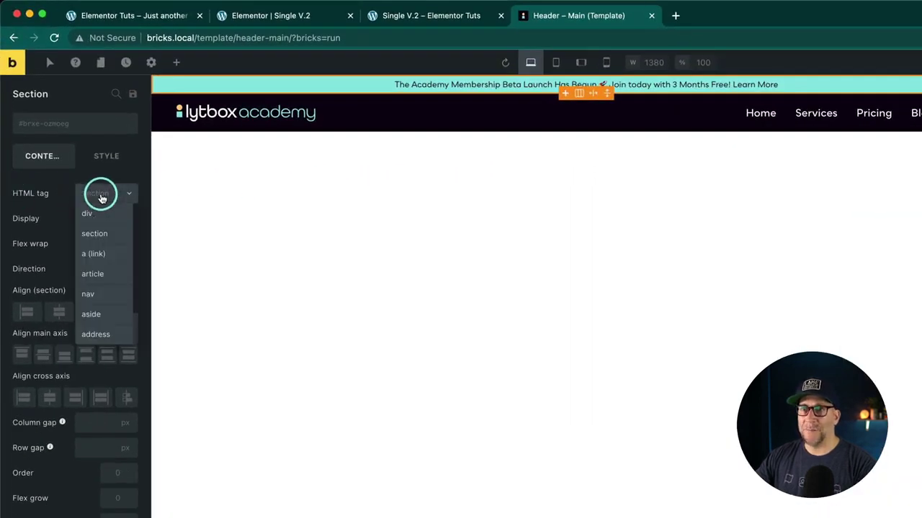
click(89, 213)
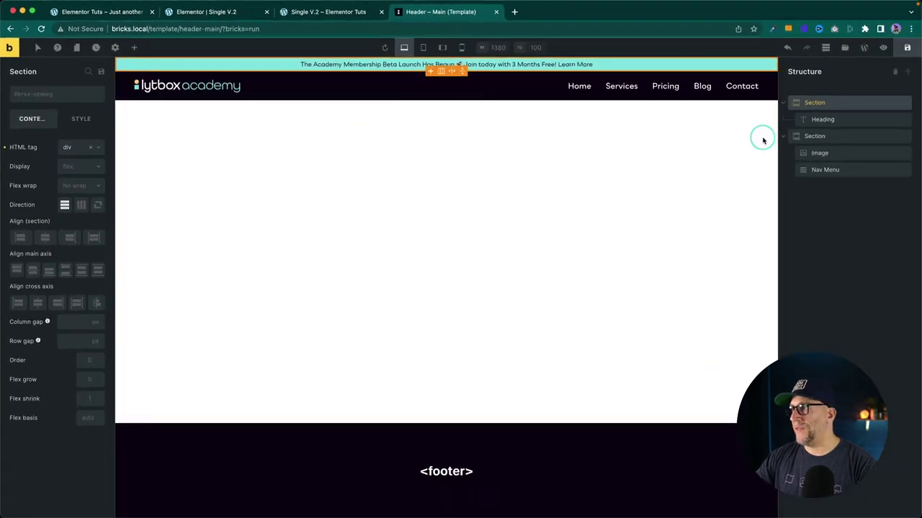
Try div as the HTML tag of the header section holding the logo image and nav menu
click(818, 136)
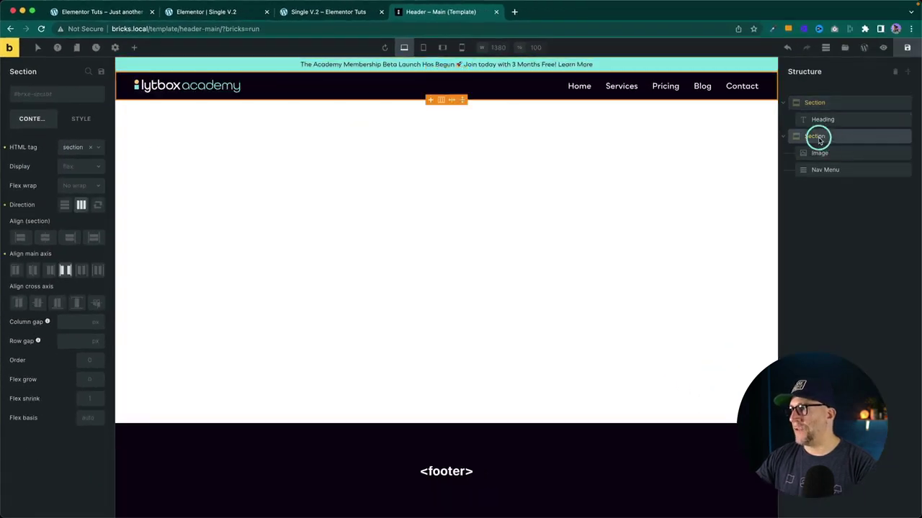
click(78, 148)
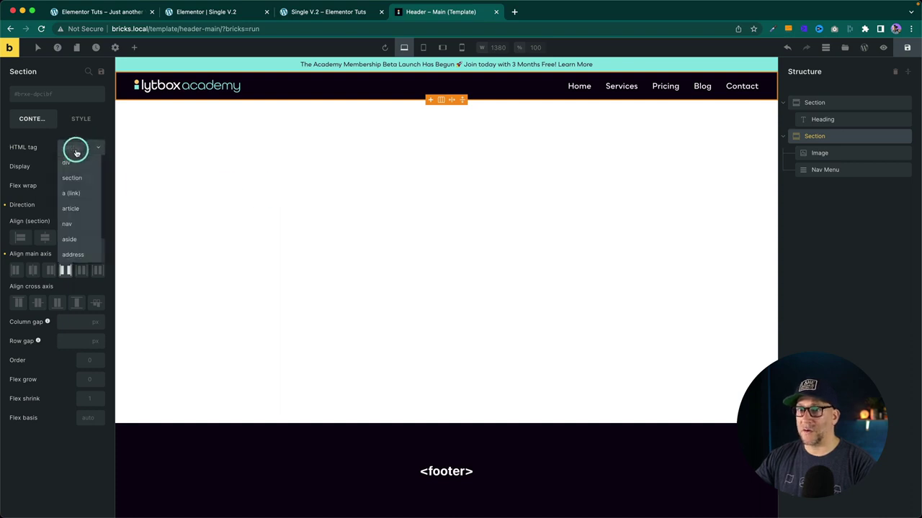
click(72, 160)
click(73, 161)
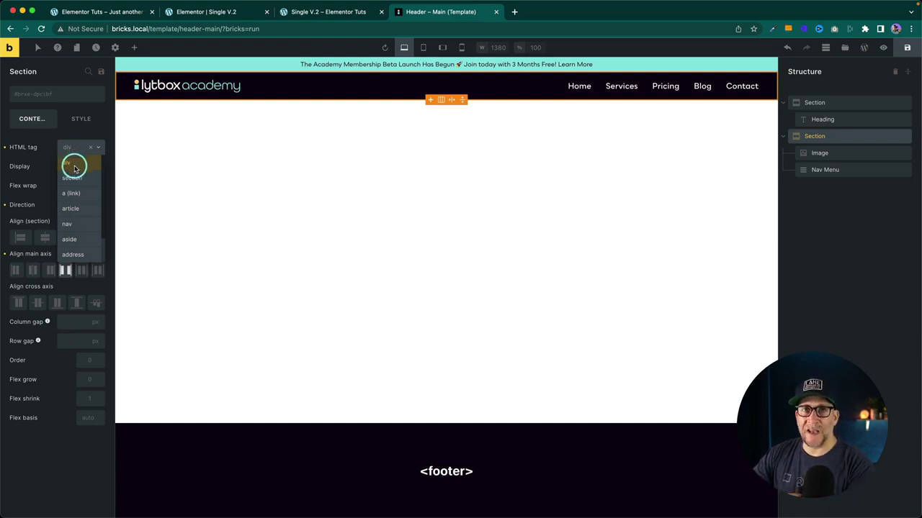
Try a custom HTML tag for the header section holding the logo image and nav menu
scroll(72, 183, down, 1)
scroll(70, 251, down, 1)
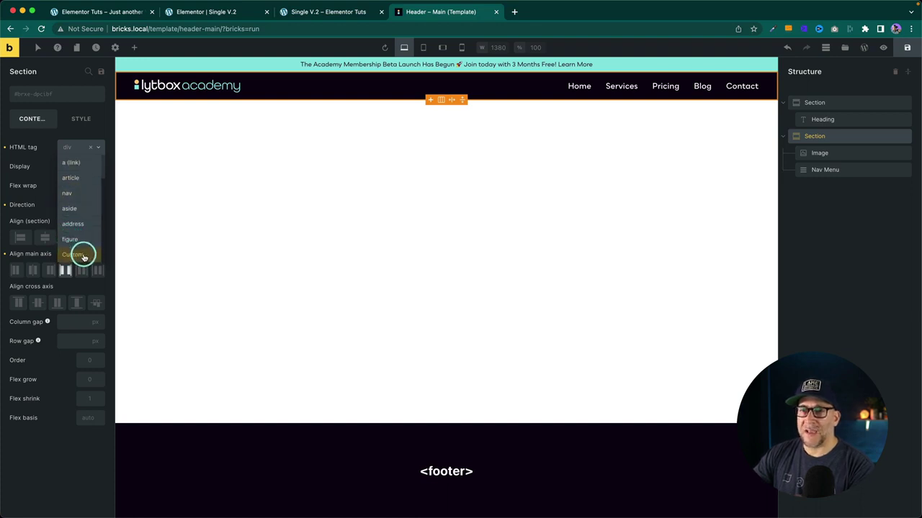
click(80, 255)
click(71, 171)
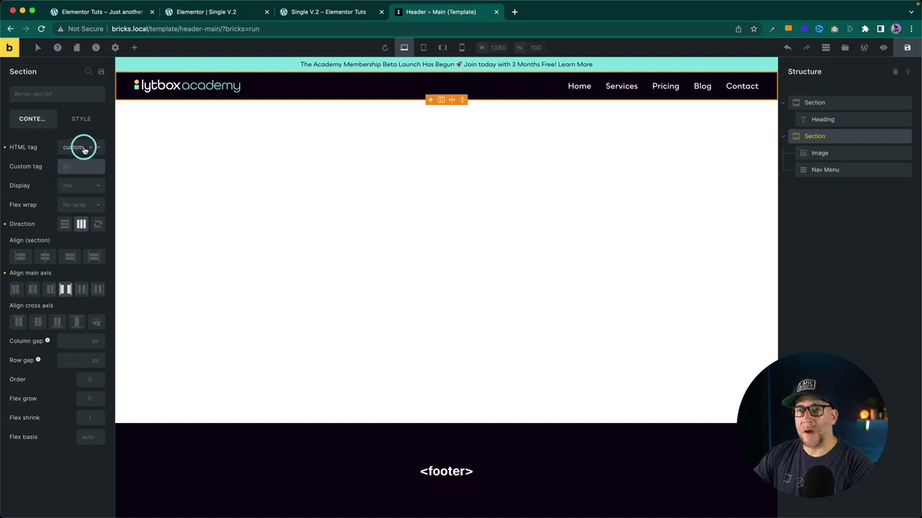
Clear the custom tag, set the logo and nav menu section's HTML tag to div, and save the header template
click(89, 147)
click(74, 148)
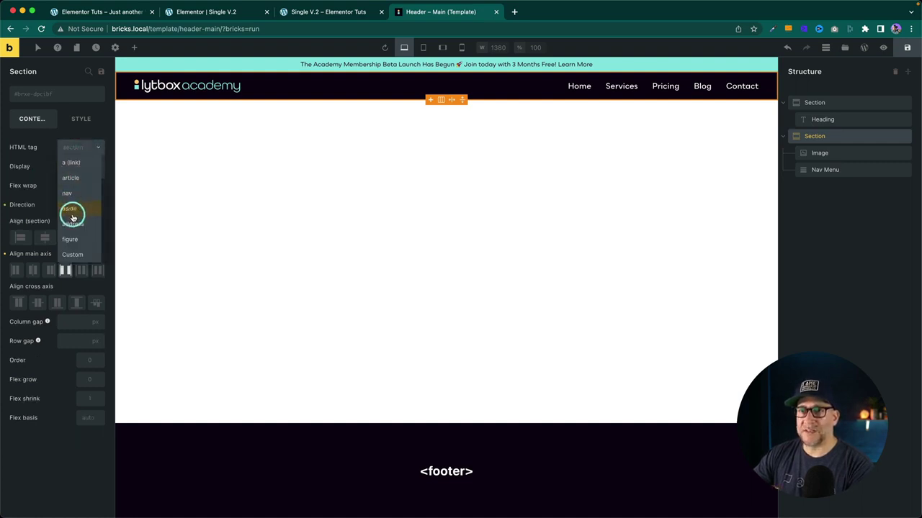
click(72, 168)
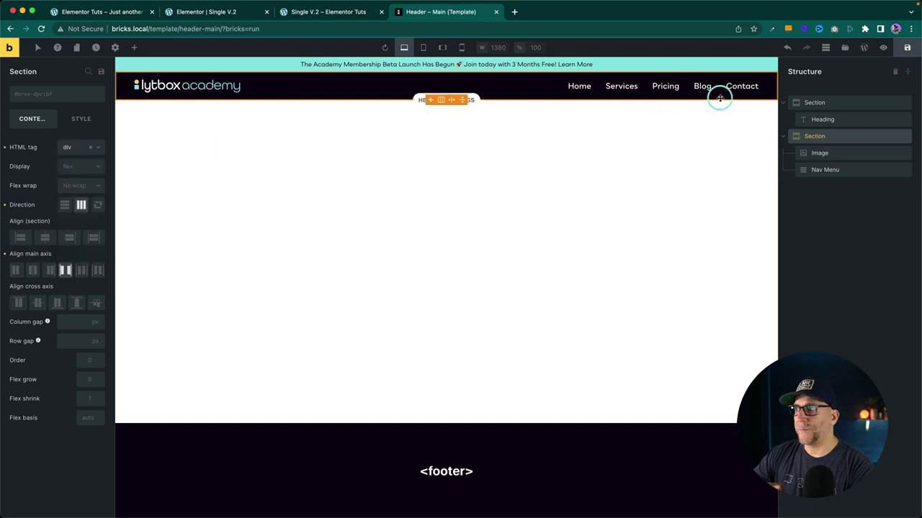
click(913, 50)
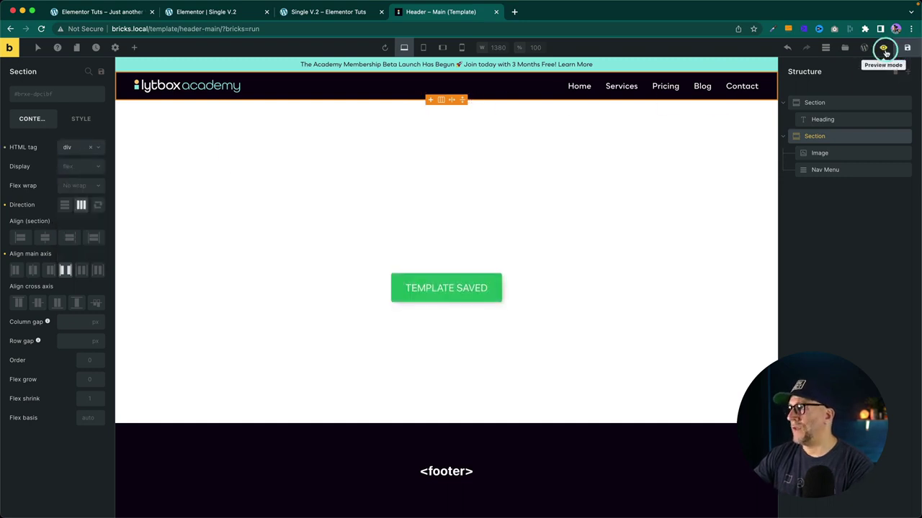
View the header template on the frontend and inspect the header area in the developer tools
click(883, 47)
click(862, 46)
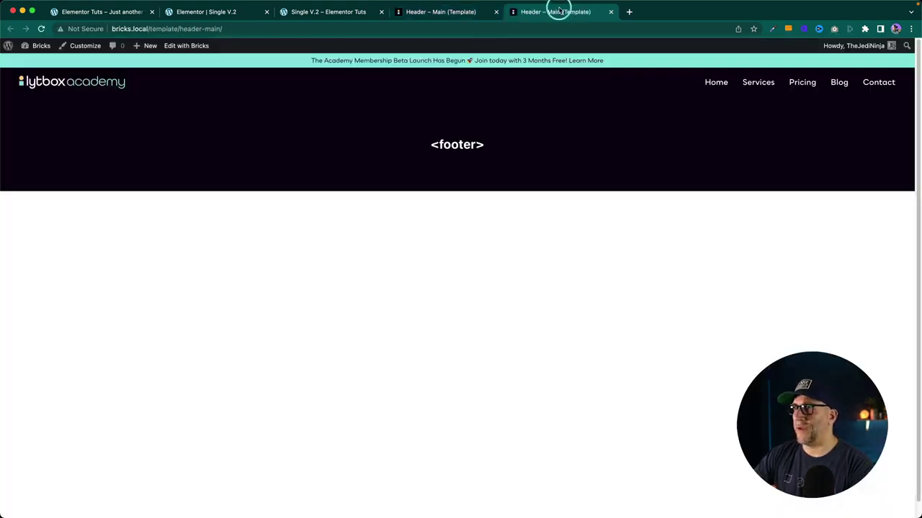
right_click(392, 88)
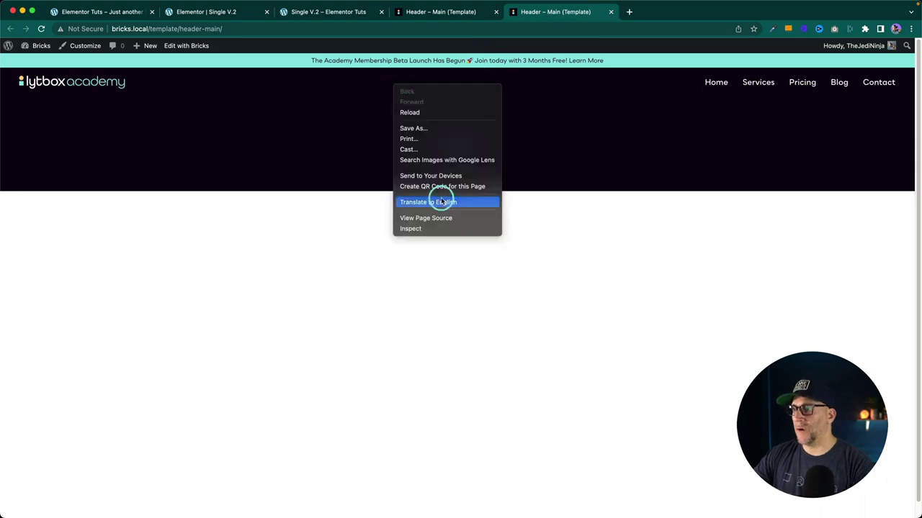
click(426, 226)
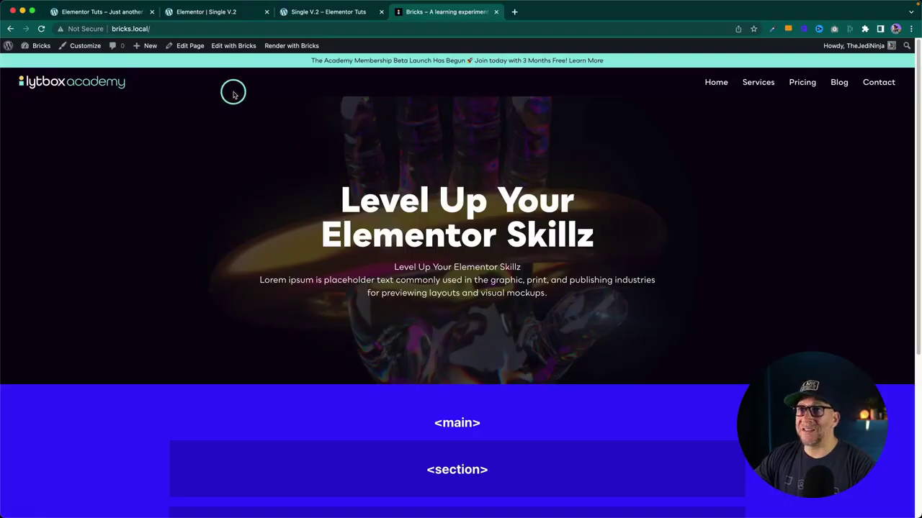
Open the Footer template in the Bricks editor and review the HTML tag options for its section
mouse_move(225, 49)
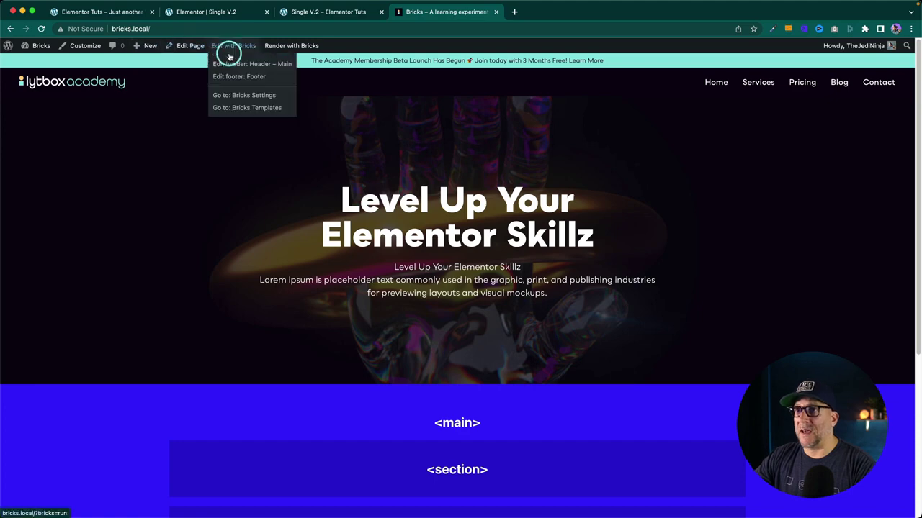
click(232, 76)
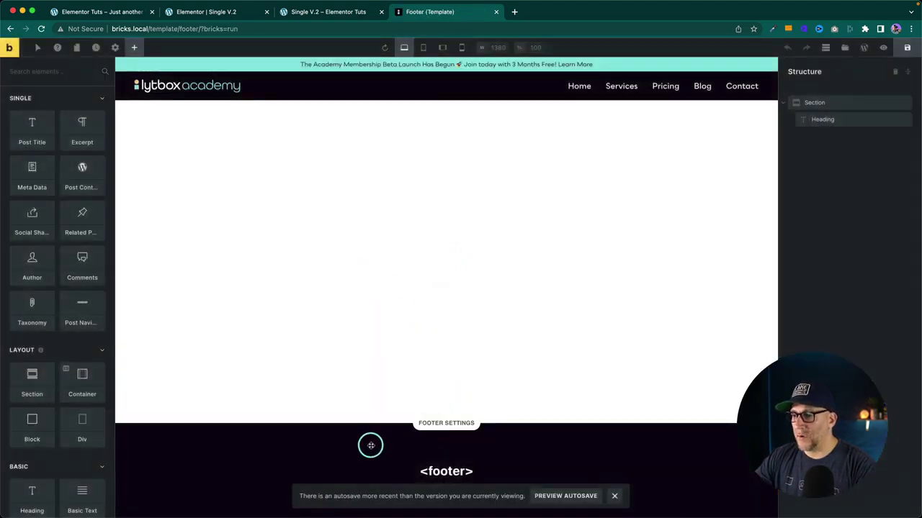
click(370, 445)
click(812, 104)
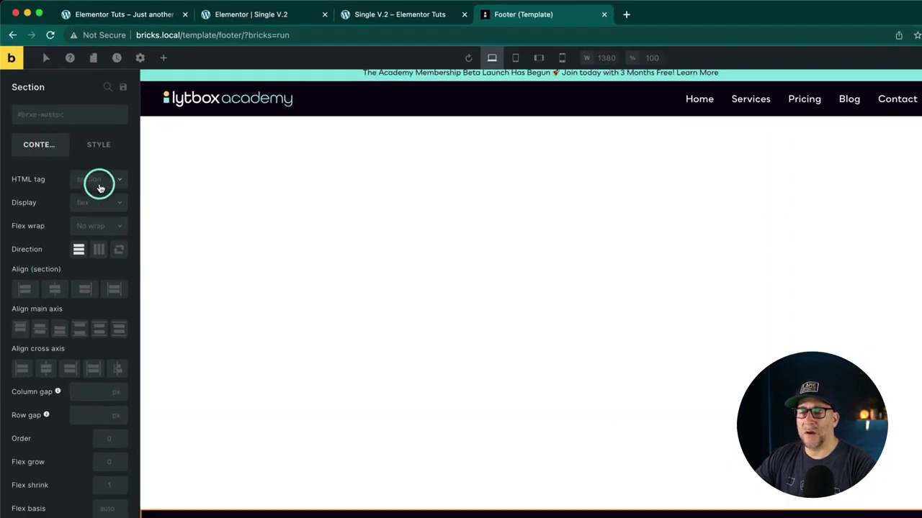
click(99, 188)
scroll(108, 226, down, 3)
scroll(104, 245, up, 3)
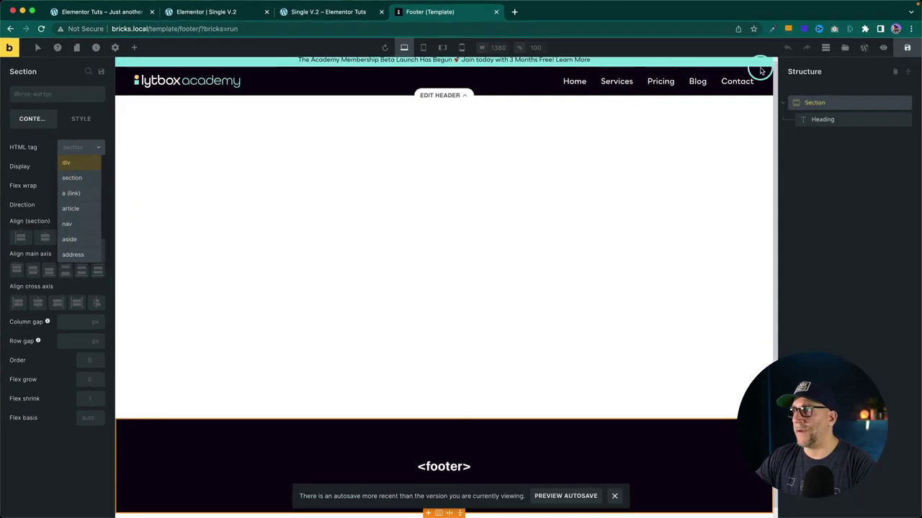
View the footer template on the frontend, inspect its footer area, and collapse the footer element in the markup
click(882, 47)
click(867, 49)
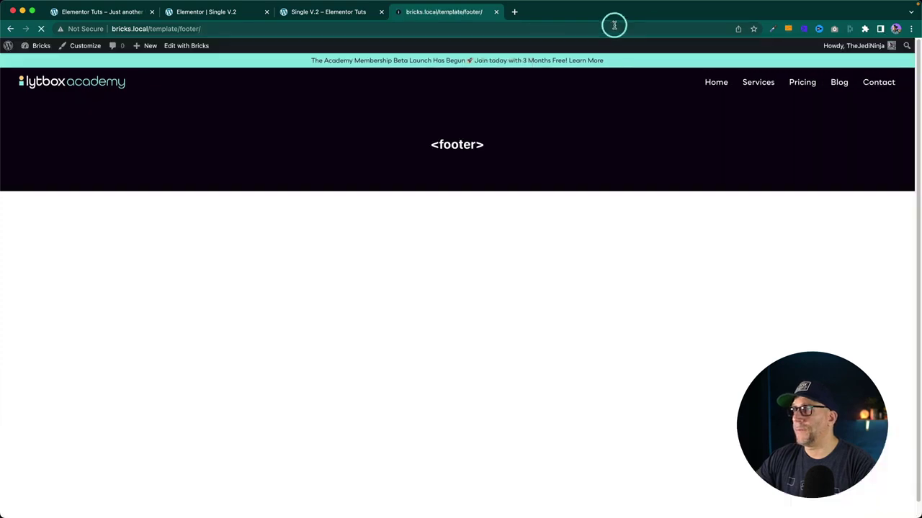
right_click(379, 128)
click(396, 272)
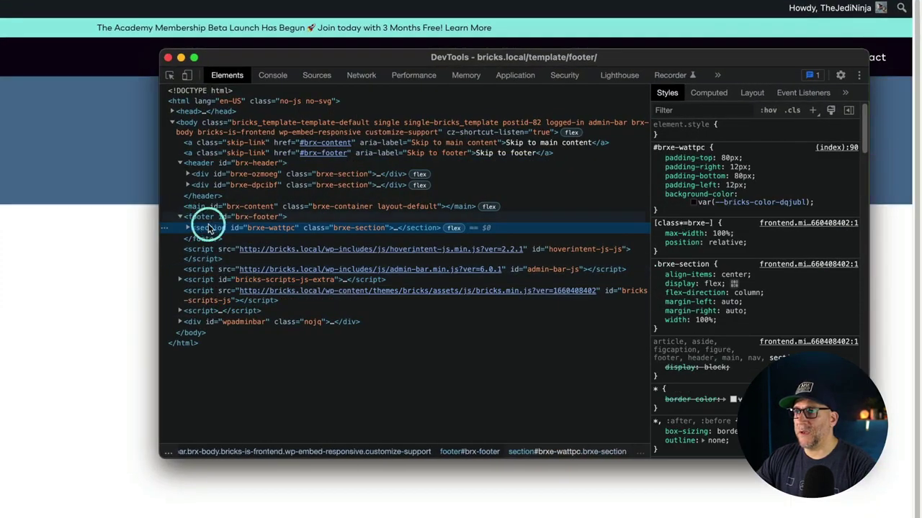
click(181, 217)
click(180, 217)
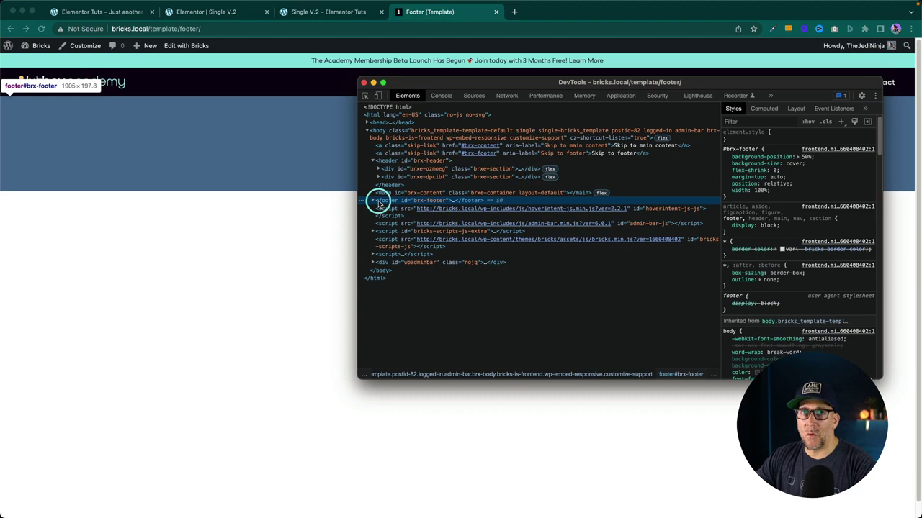
Open the Home page in the Bricks editor and review the HTML tag options for the blue block labelled <main>
click(234, 229)
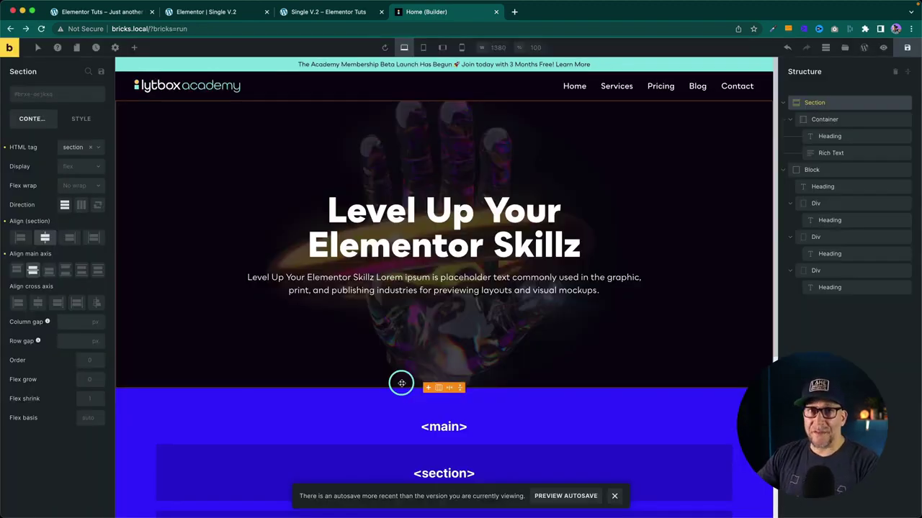
scroll(370, 368, down, 5)
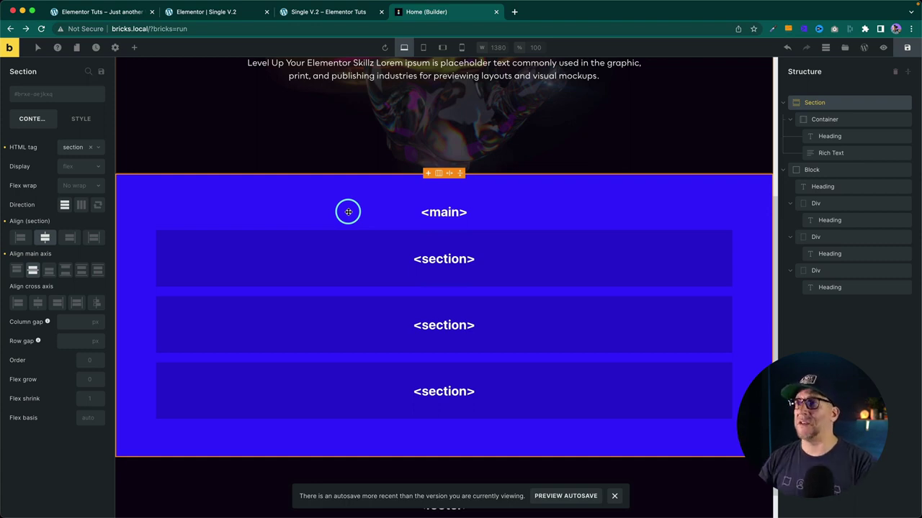
click(344, 191)
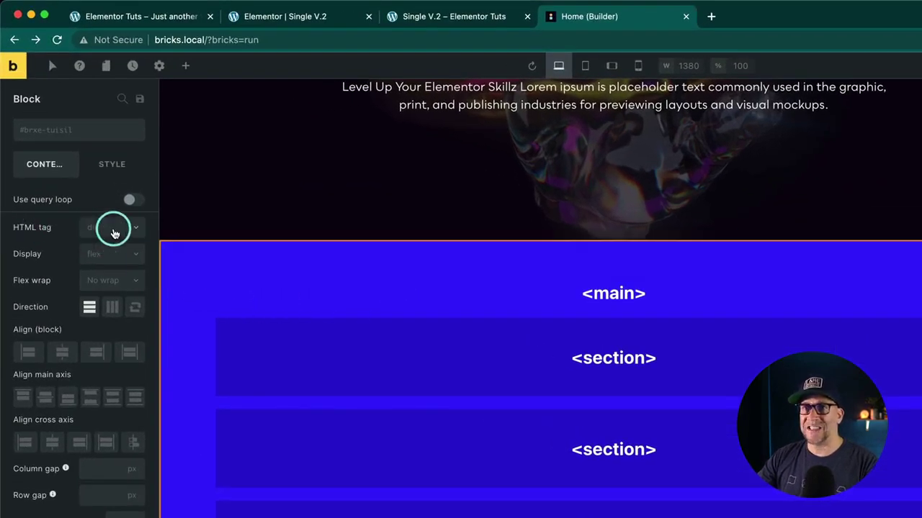
click(113, 229)
scroll(105, 270, down, 1)
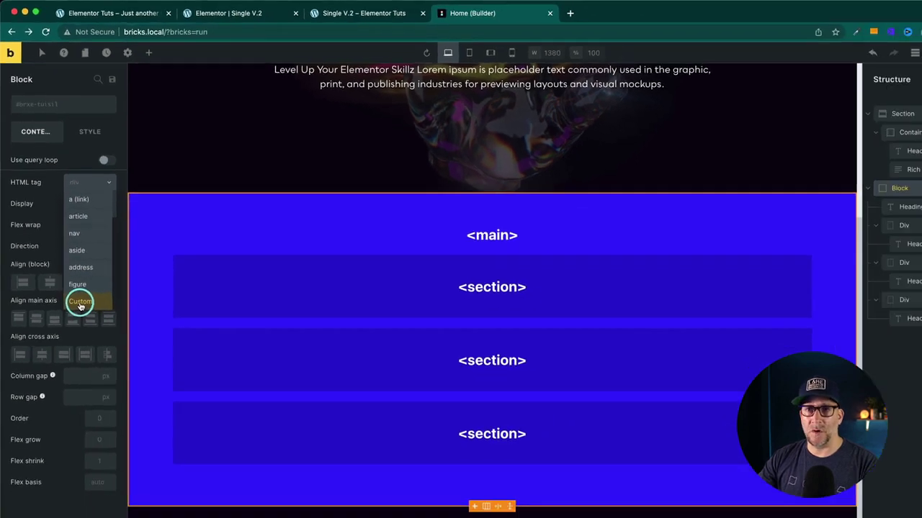
scroll(101, 378, up, 2)
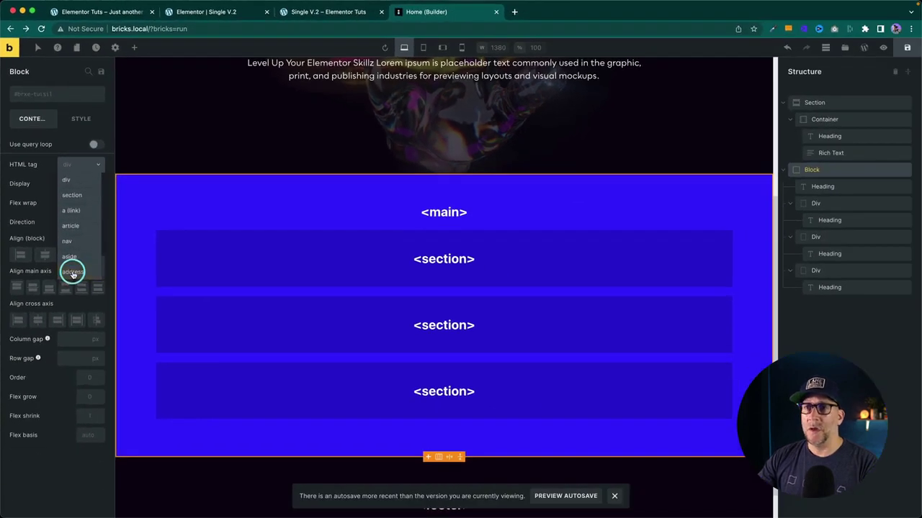
View the home page on the frontend, leaving the builder without saving, and inspect the blue <main> block
click(884, 47)
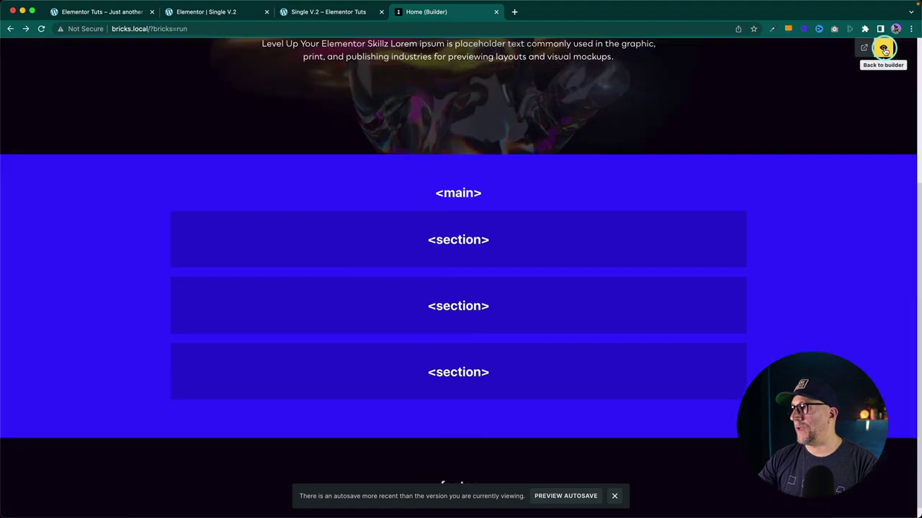
click(864, 47)
click(490, 190)
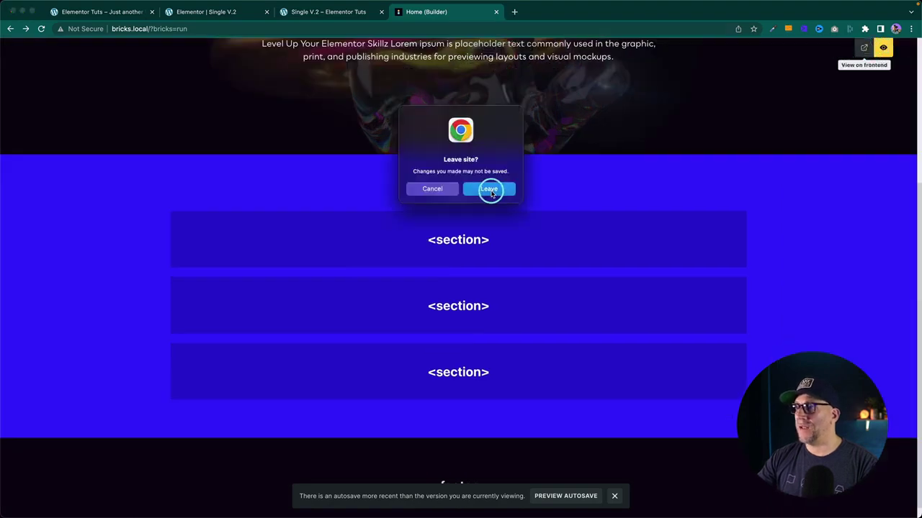
scroll(360, 230, down, 5)
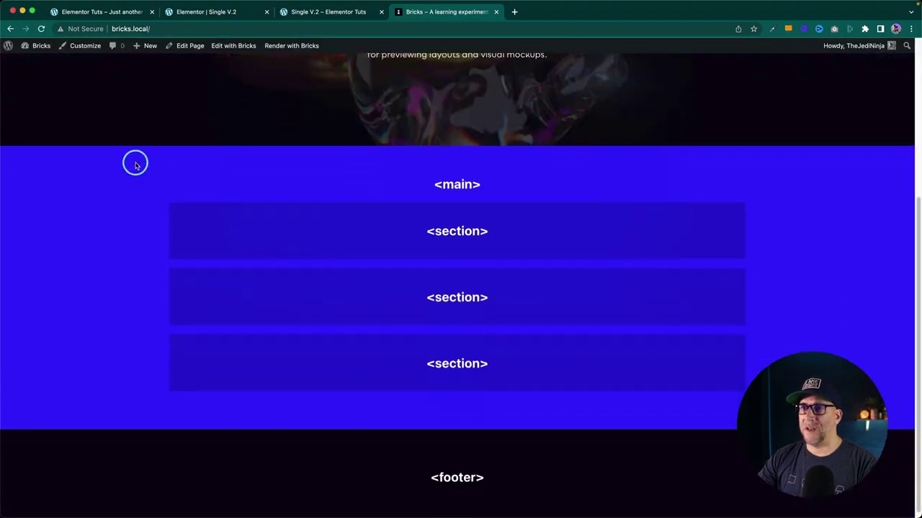
right_click(135, 164)
click(154, 305)
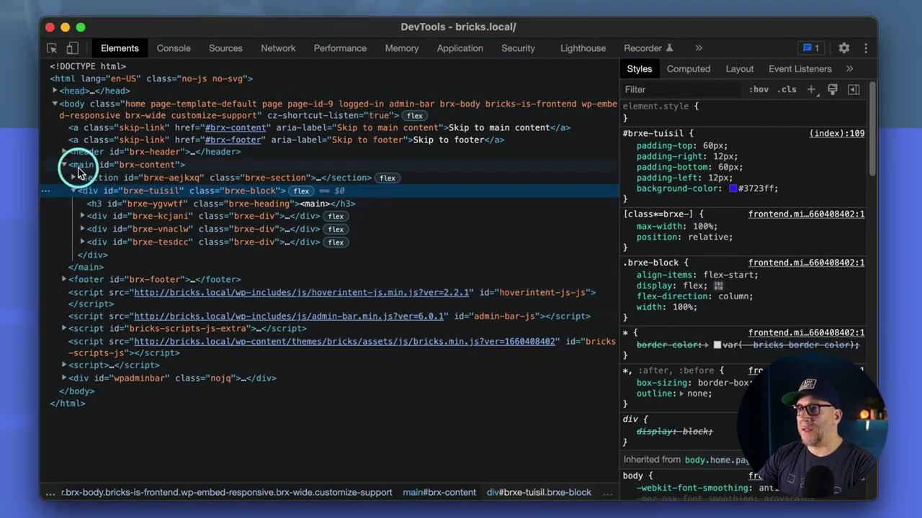
Collapse the main element in the markup and examine the header, main and footer elements of the home page
click(79, 166)
click(64, 165)
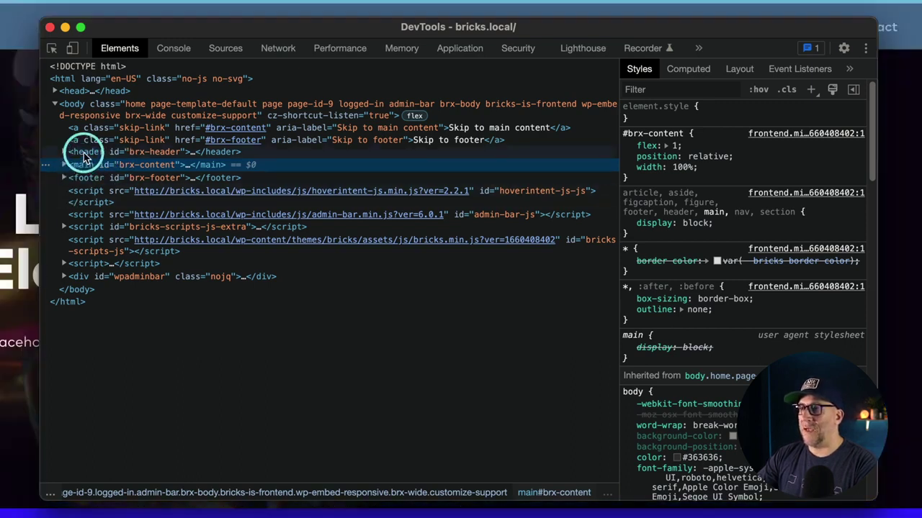
click(84, 153)
click(83, 164)
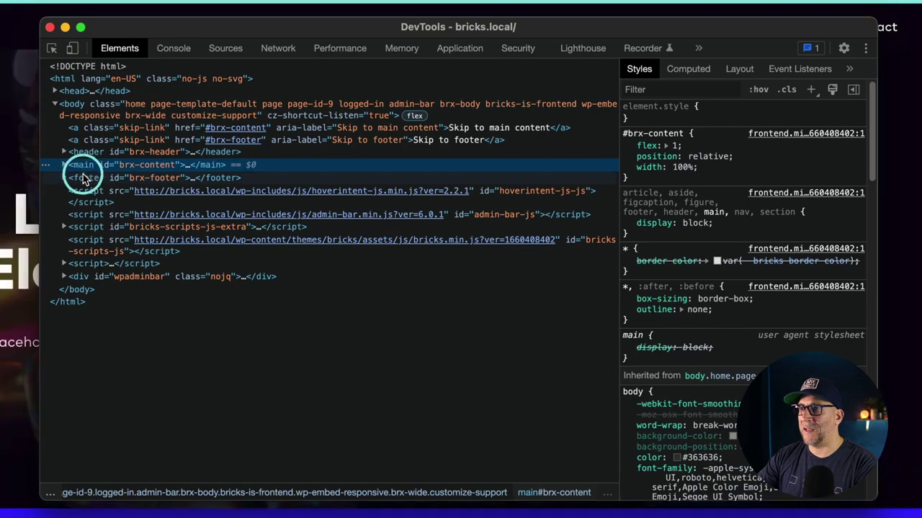
click(83, 178)
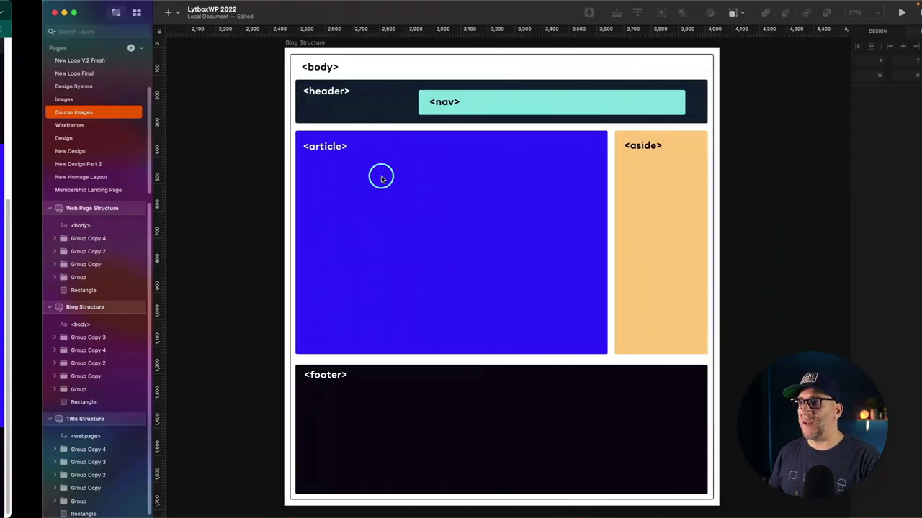
Switch to the LytboxWP 2022 design document and bring the web page structure diagram beside the Blog Structure into view
scroll(382, 179, left, 10)
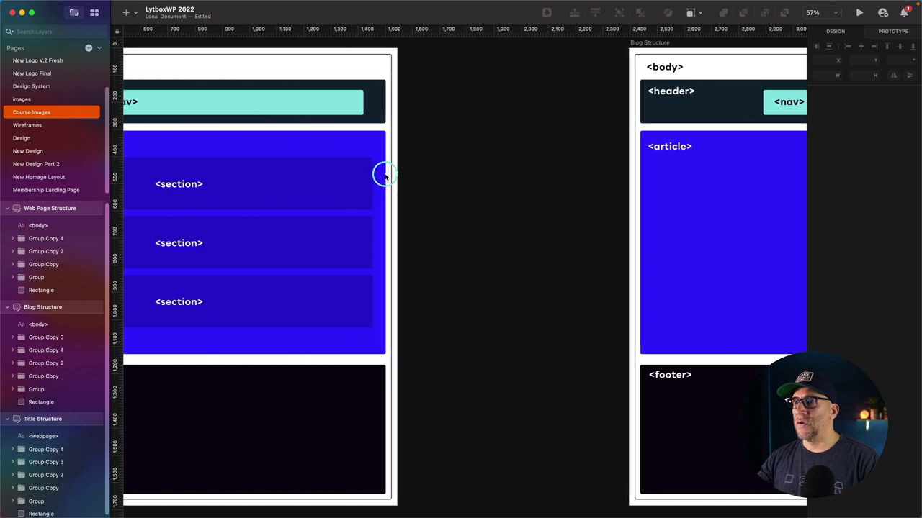